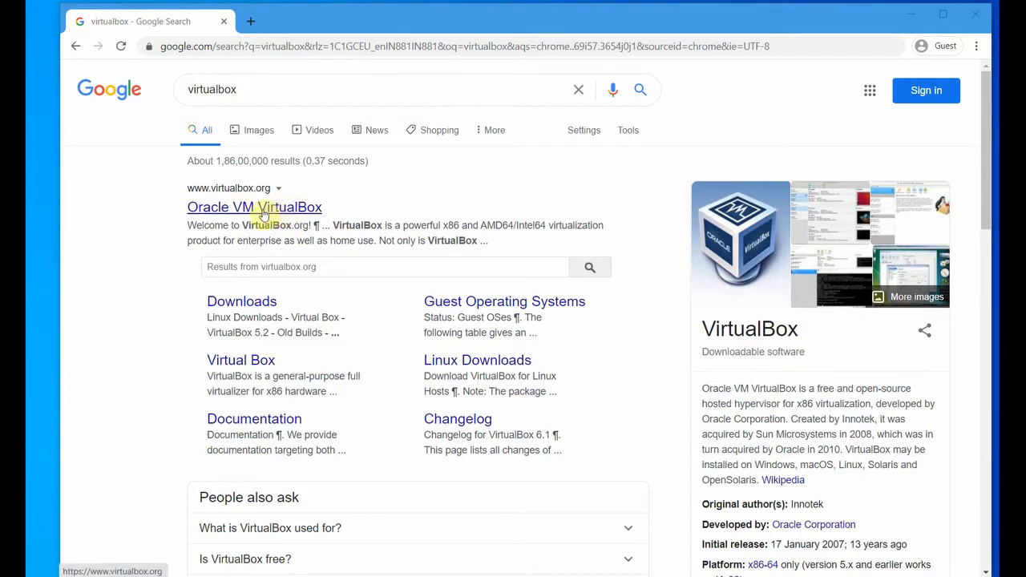
Open the Oracle VM VirtualBox website from the search results and go to its Downloads page.
left_click(262, 210)
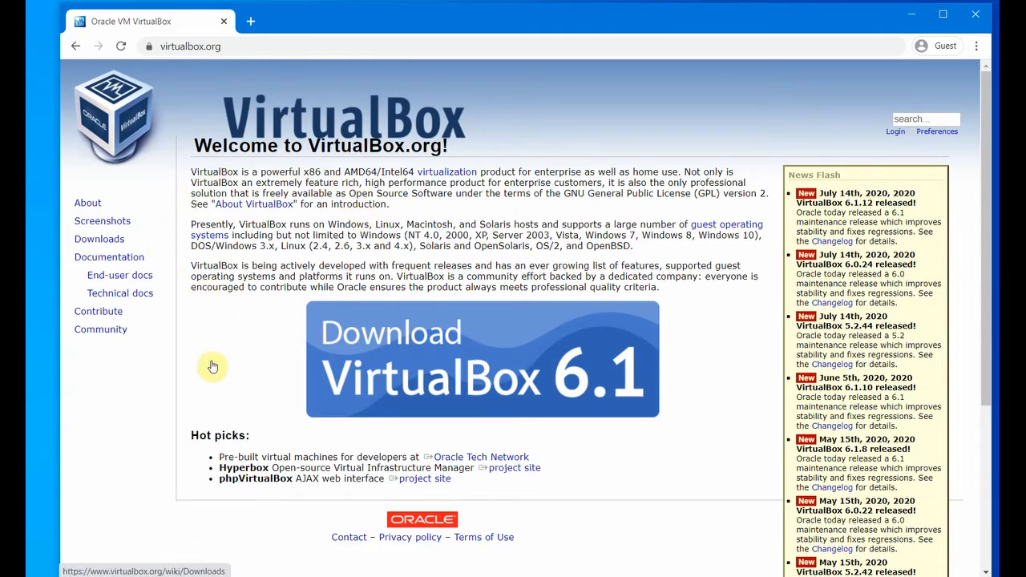
scroll(212, 367, "down", 1)
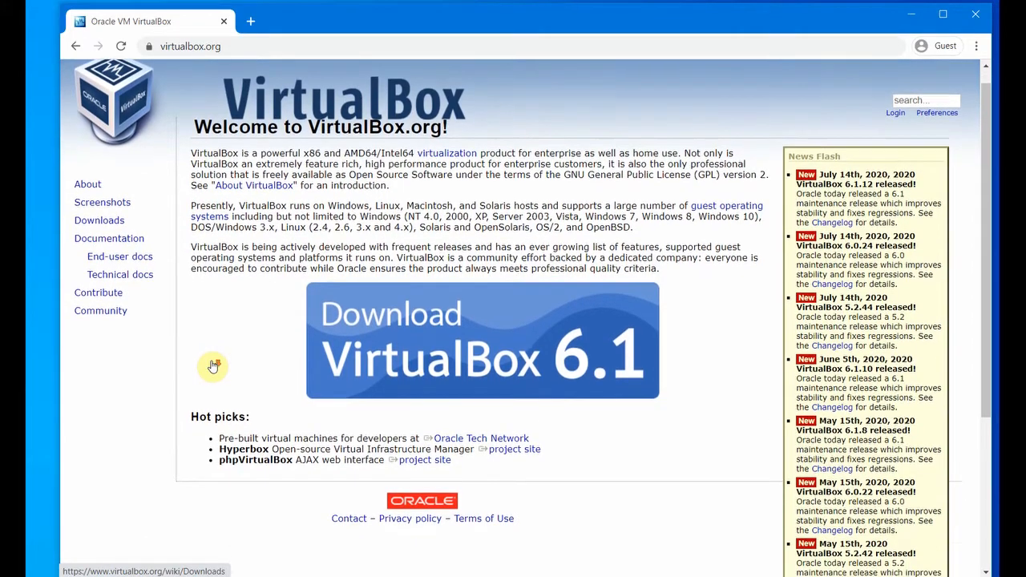
scroll(213, 366, "up", 1)
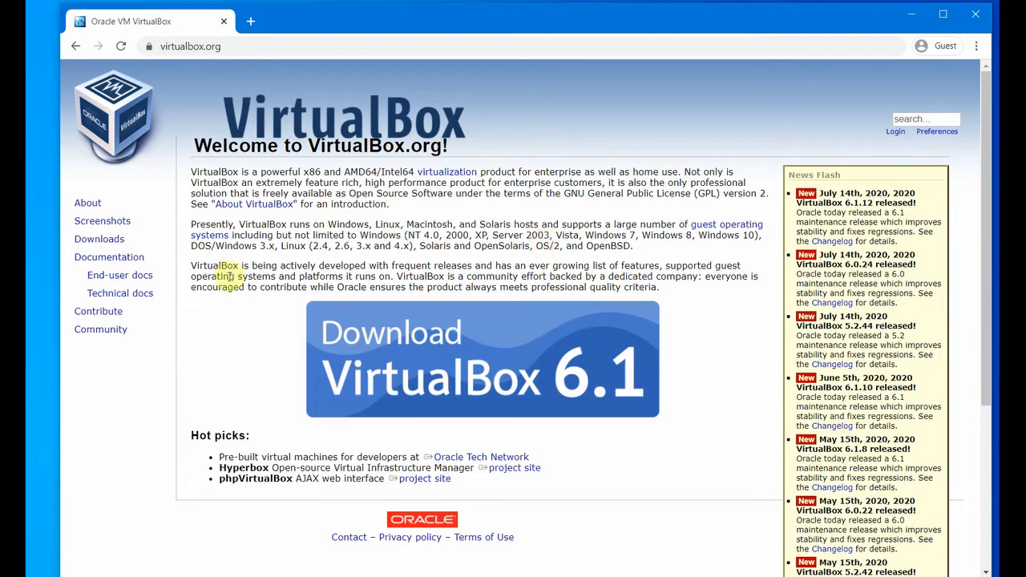
left_click(109, 243)
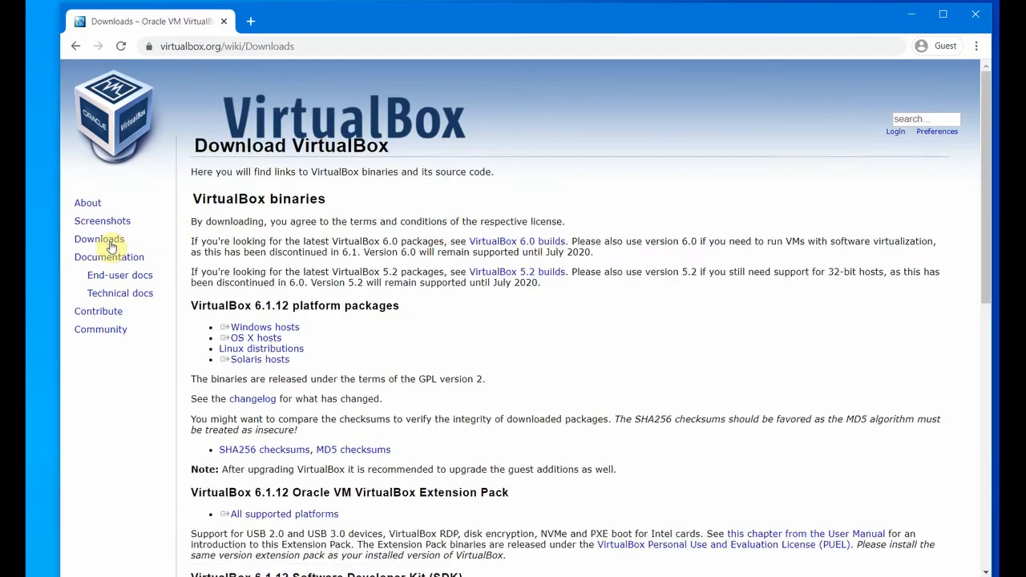
Download the VirtualBox 6.1.12 platform package for Windows hosts.
scroll(379, 310, "down", 1)
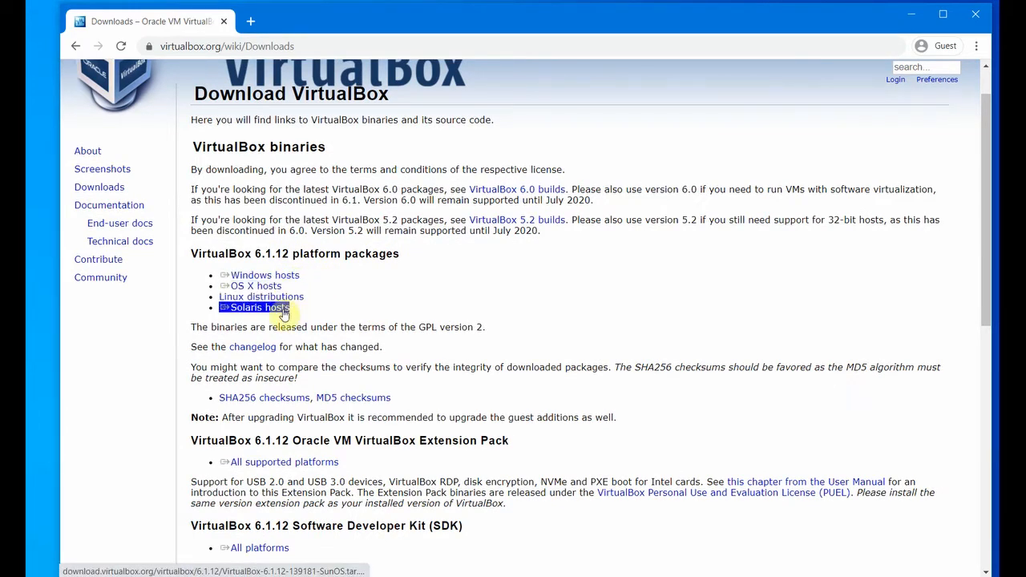
scroll(334, 322, "up", 1)
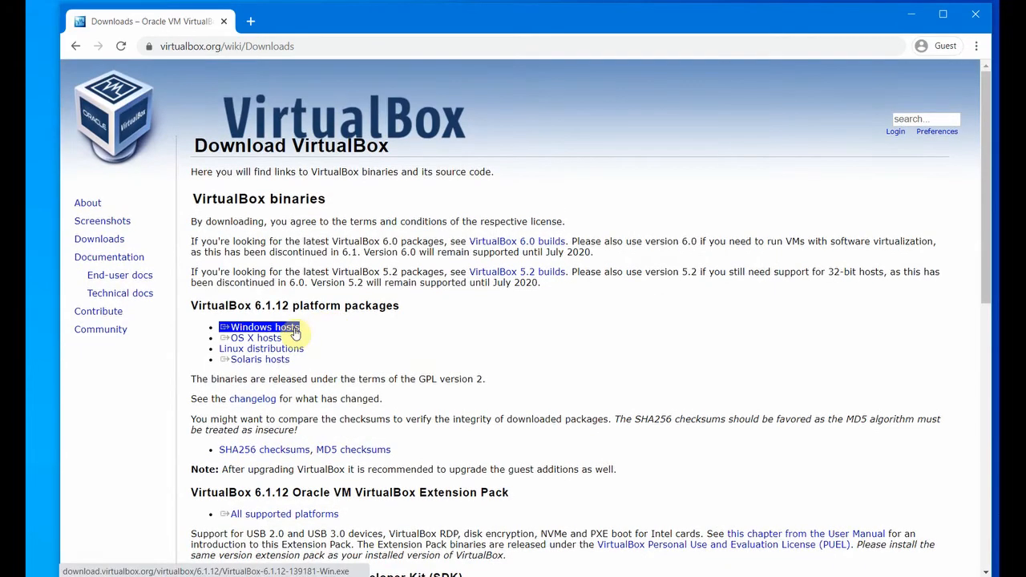
scroll(321, 348, "down", 2)
scroll(331, 348, "up", 2)
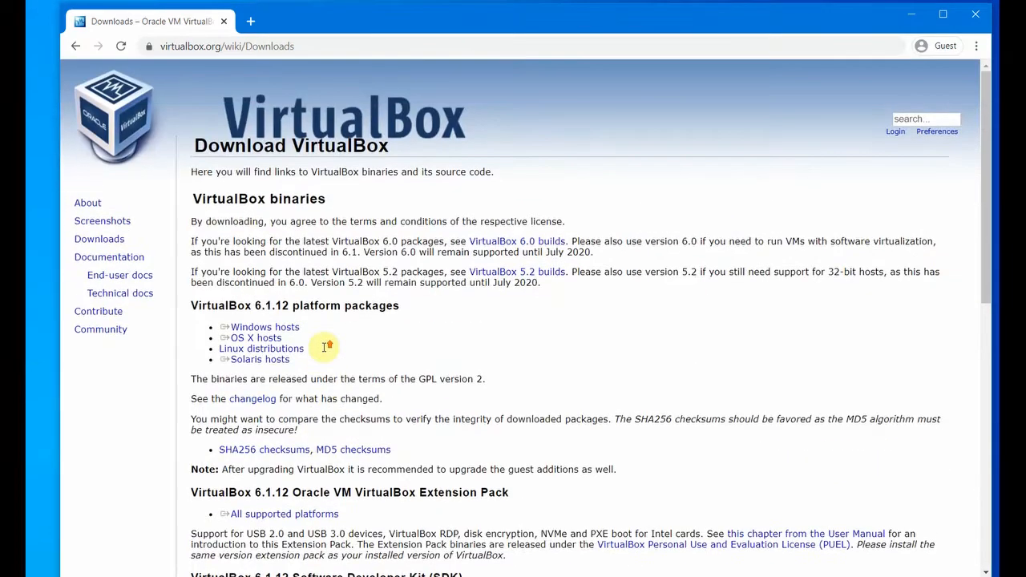
triple_click(296, 331)
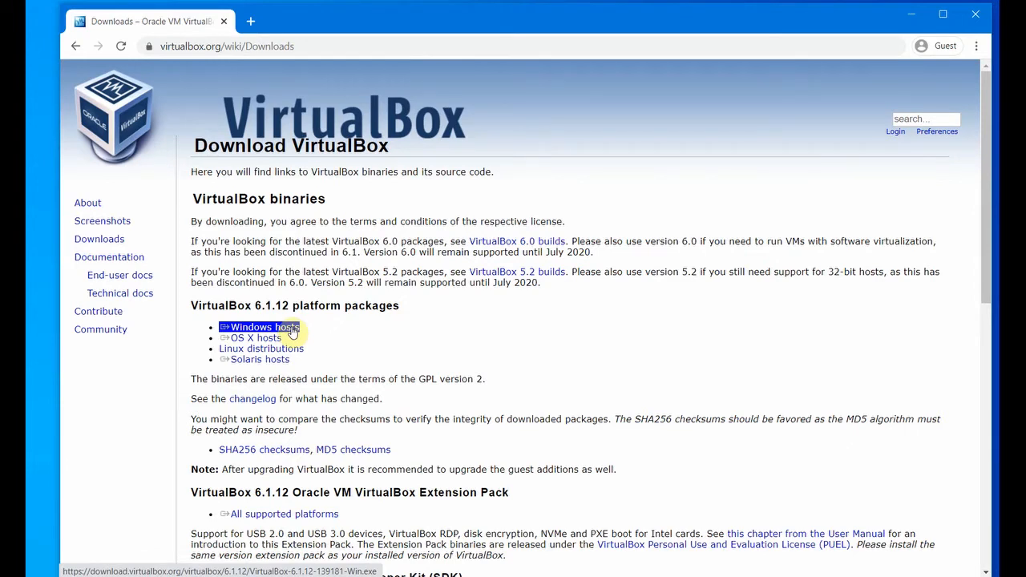
left_click(292, 331)
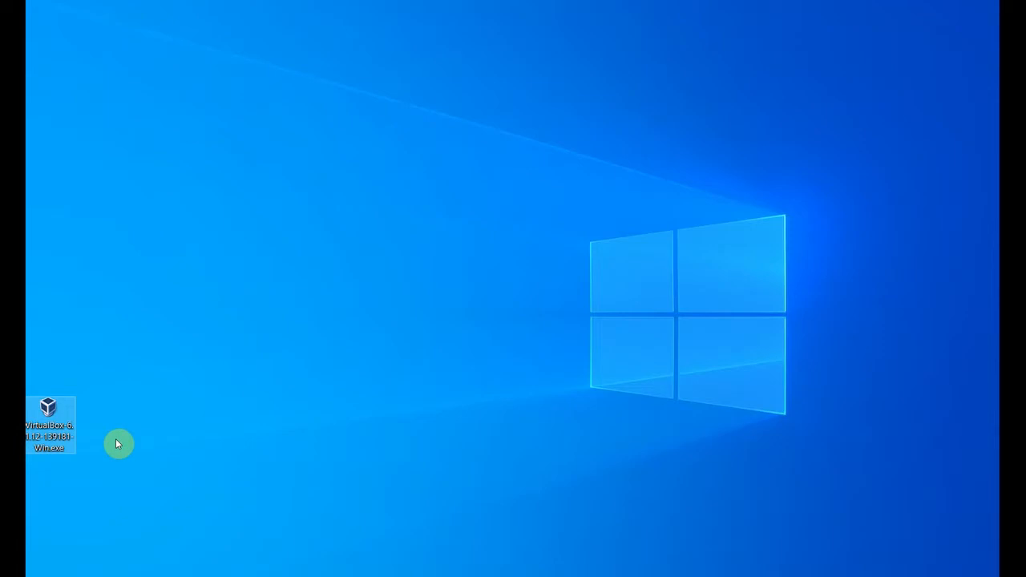
Launch the downloaded VirtualBox installer and accept the default features and installation location.
double_click(56, 423)
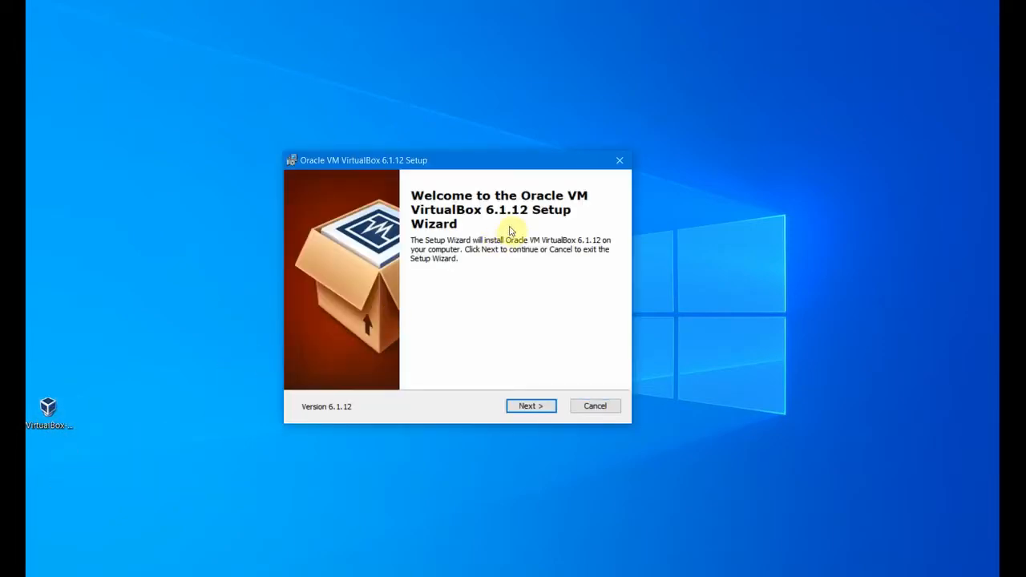
left_click_drag(488, 160, 488, 151)
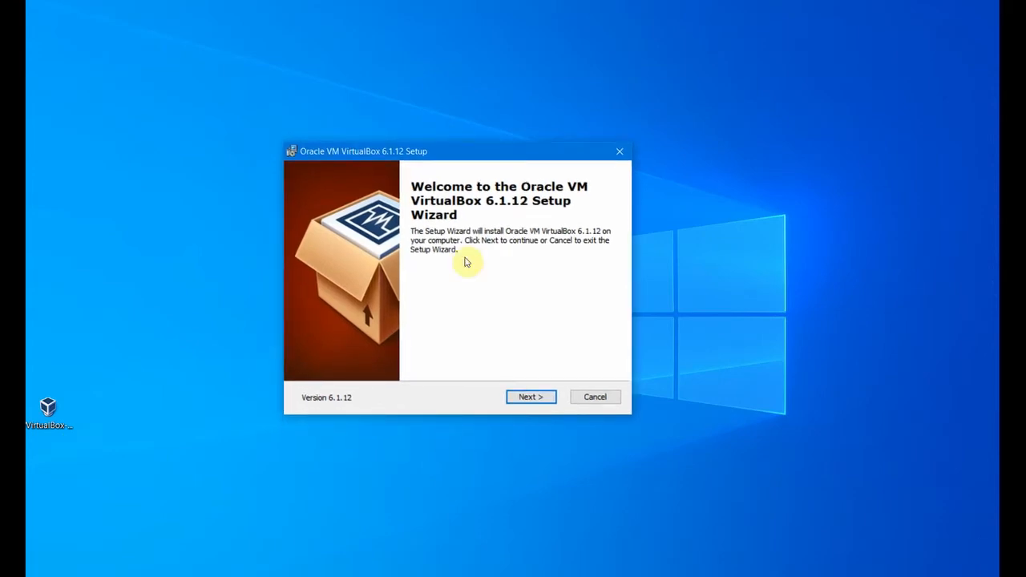
left_click(524, 401)
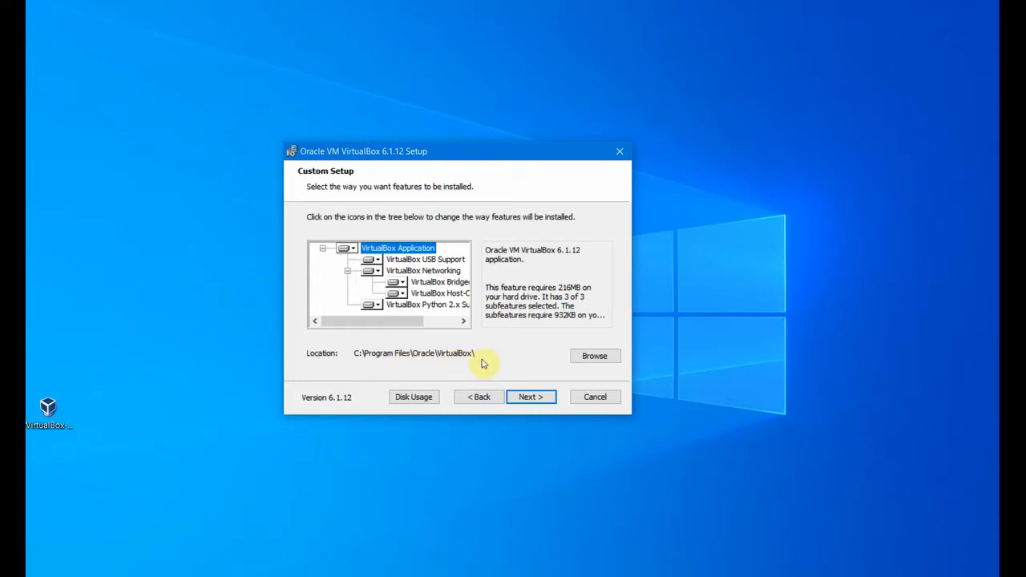
left_click(527, 396)
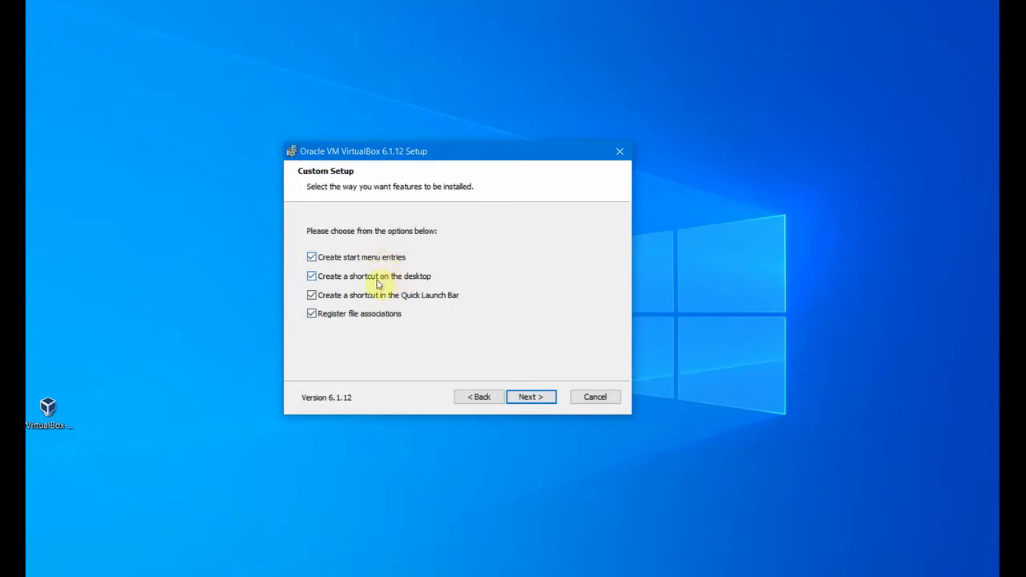
Disable the desktop and Quick Launch Bar shortcuts in the custom setup options and continue.
left_click(311, 277)
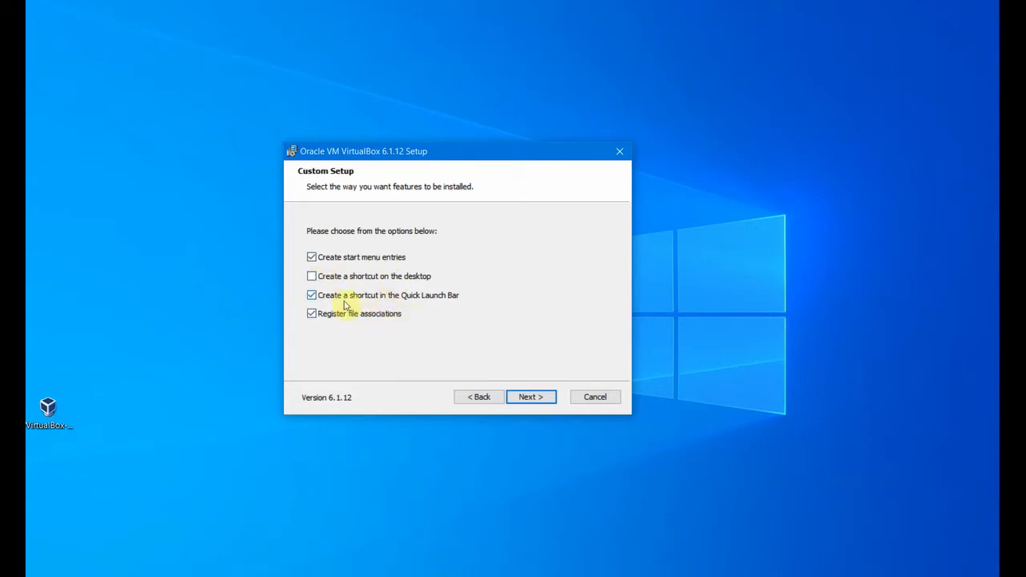
left_click(312, 296)
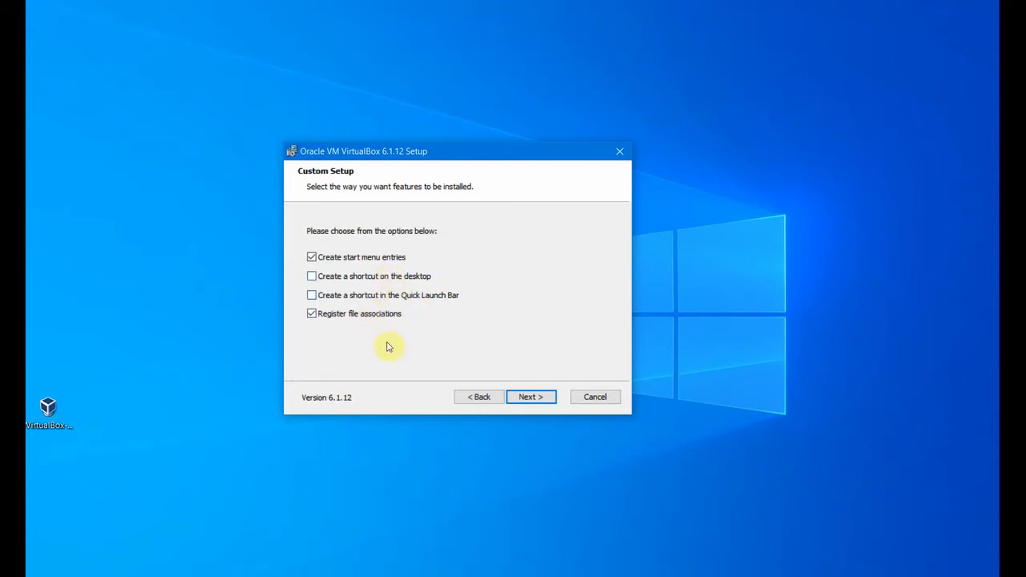
left_click(530, 399)
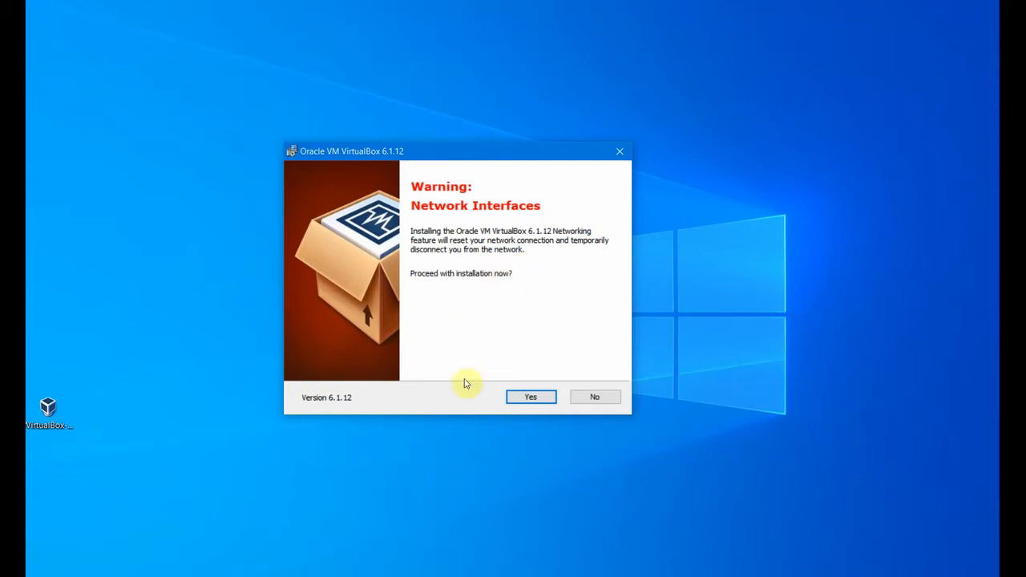
Install VirtualBox with its networking feature and the Oracle USB device software, and finish setup with VirtualBox set to start.
left_click(522, 402)
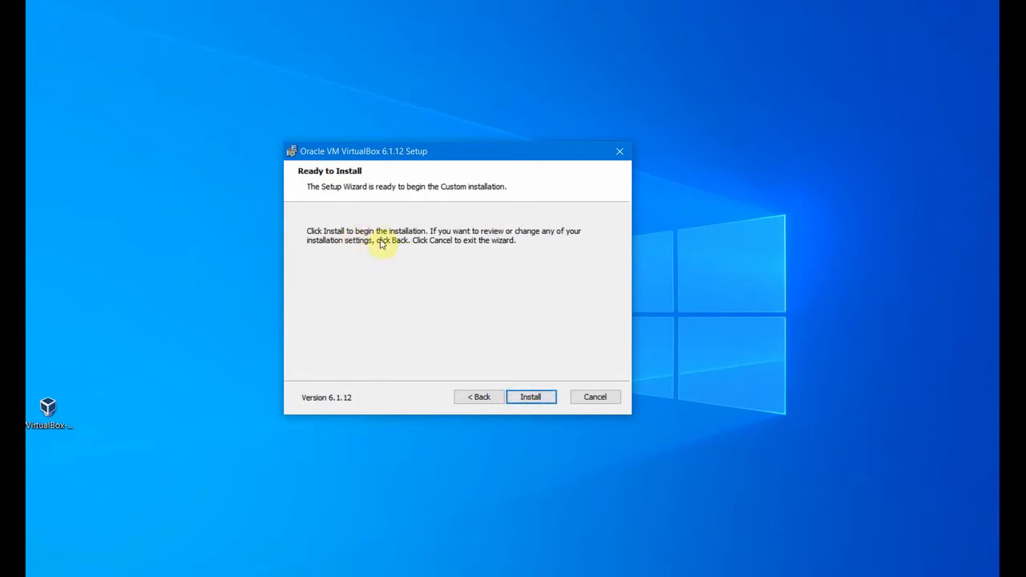
left_click(532, 398)
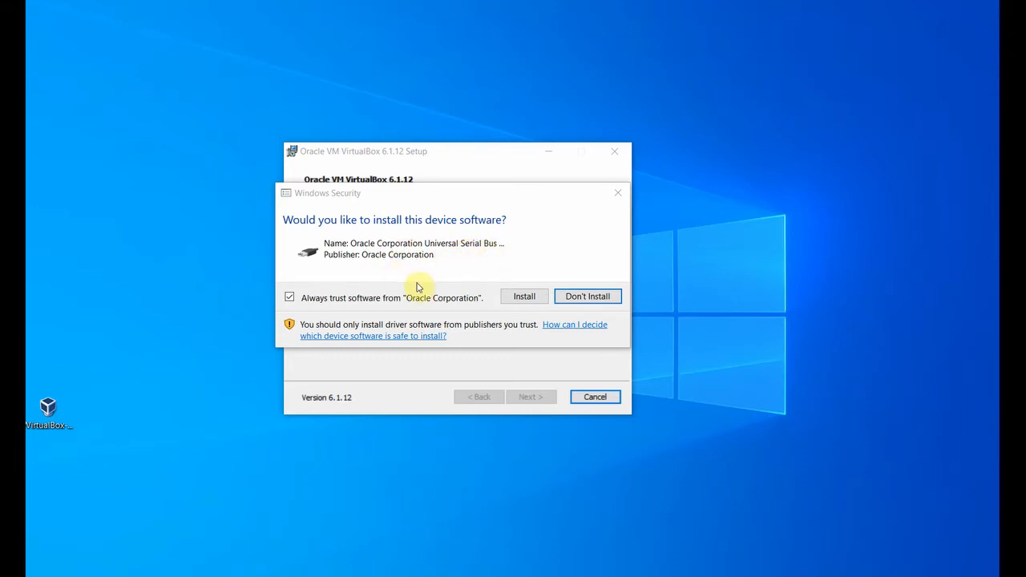
left_click(517, 298)
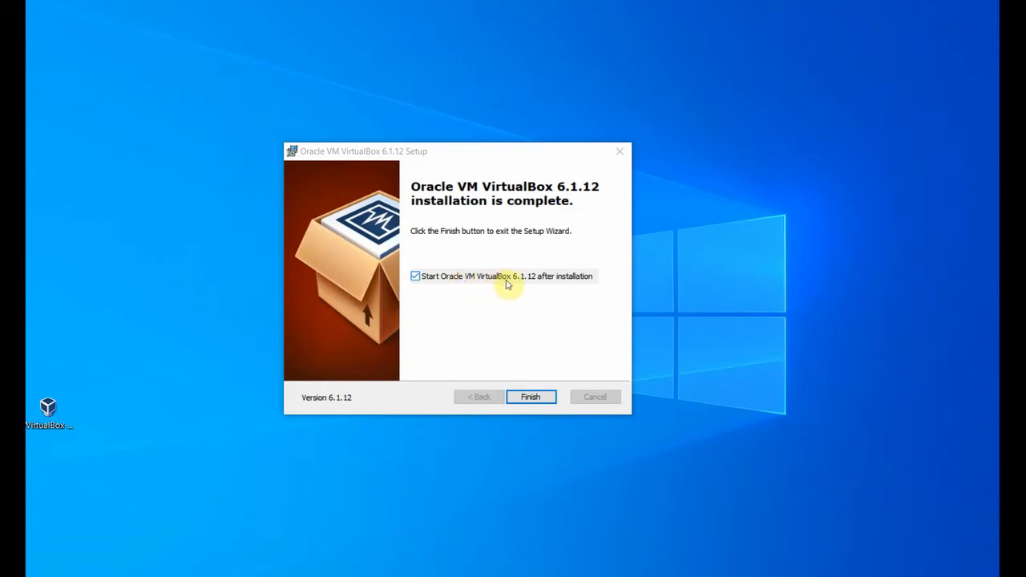
left_click(536, 399)
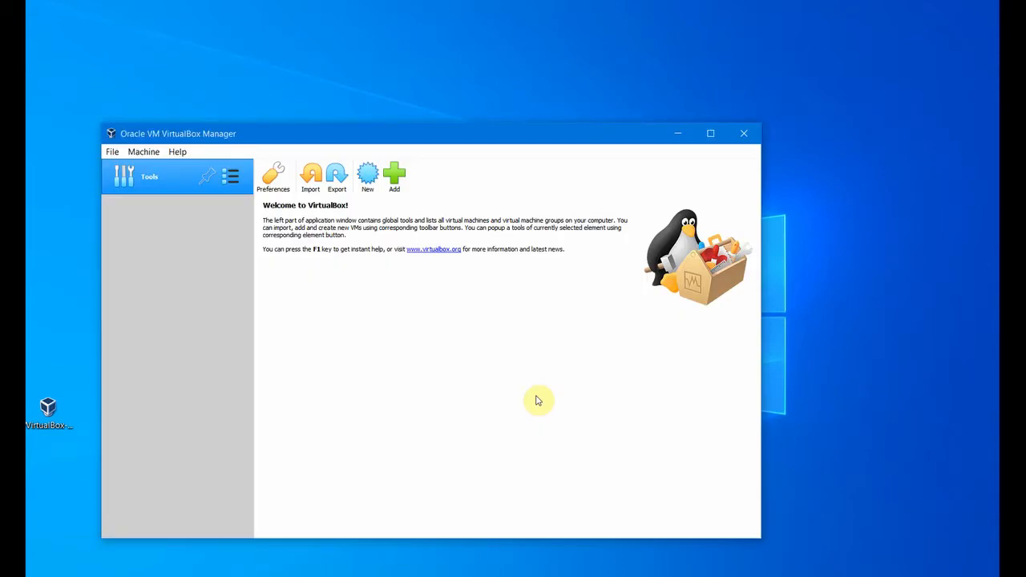
Begin creating a new virtual machine in VirtualBox Manager and set its operating system type to Linux.
left_click_drag(501, 142, 502, 94)
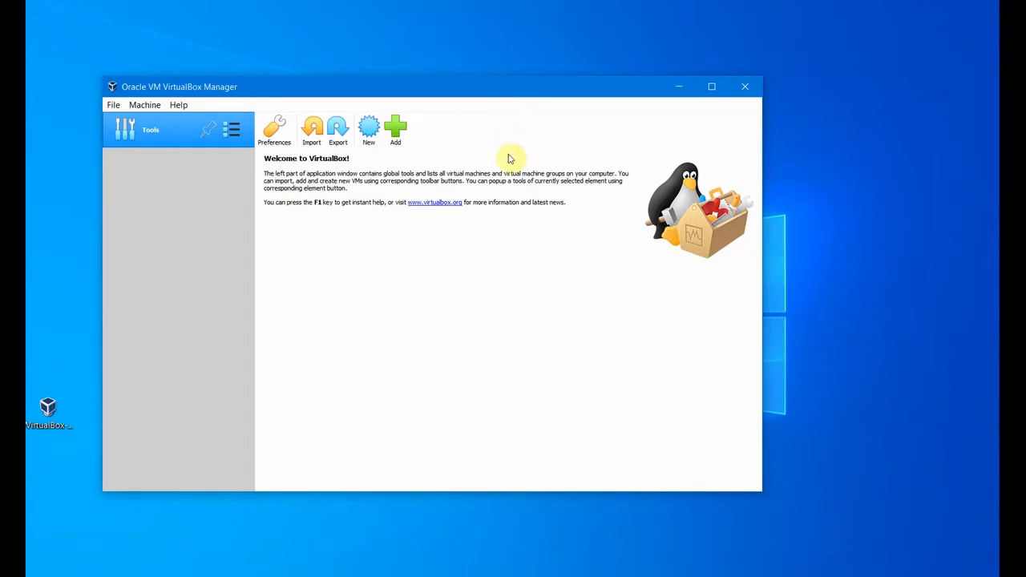
left_click(368, 143)
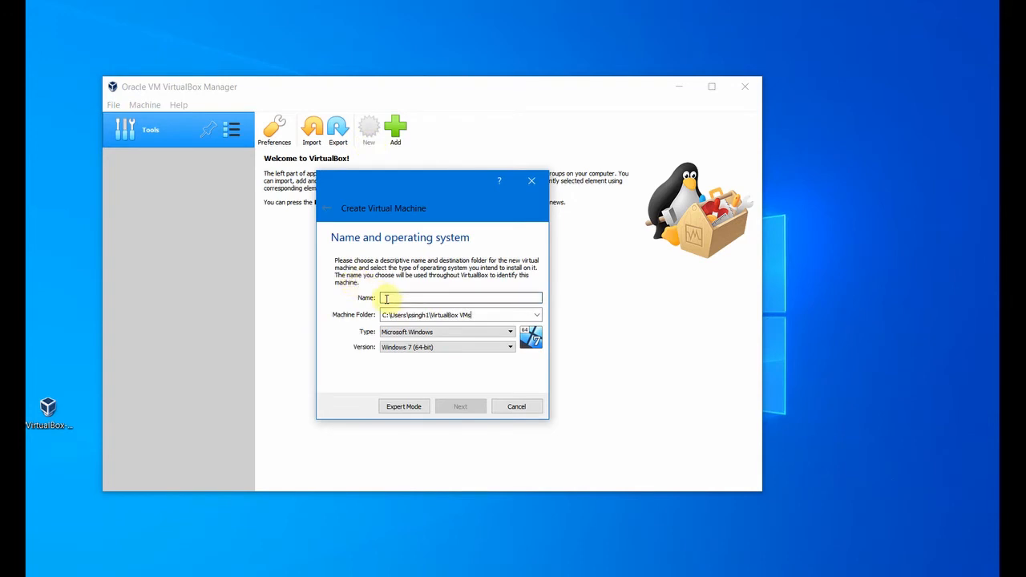
left_click(510, 335)
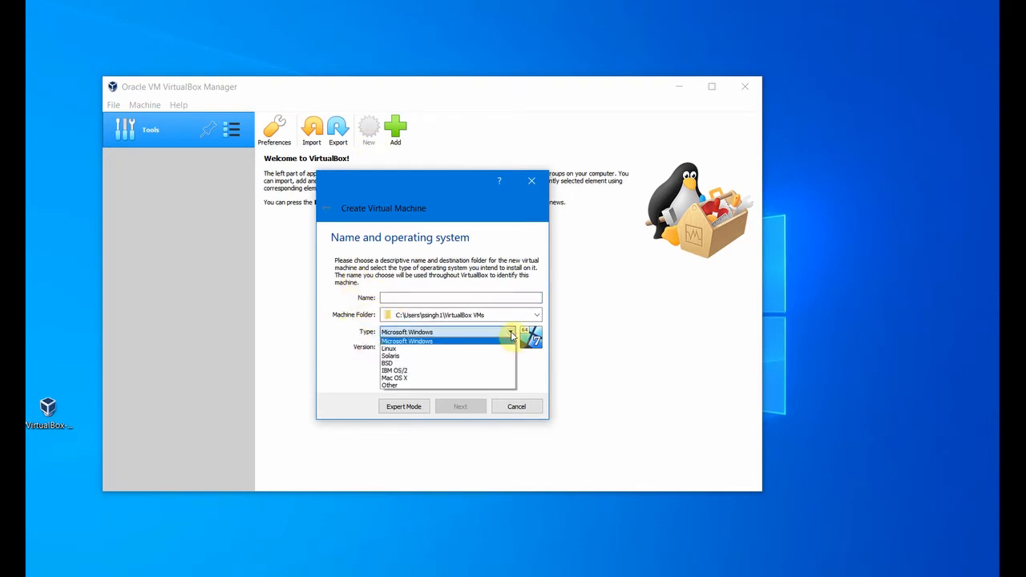
left_click(418, 353)
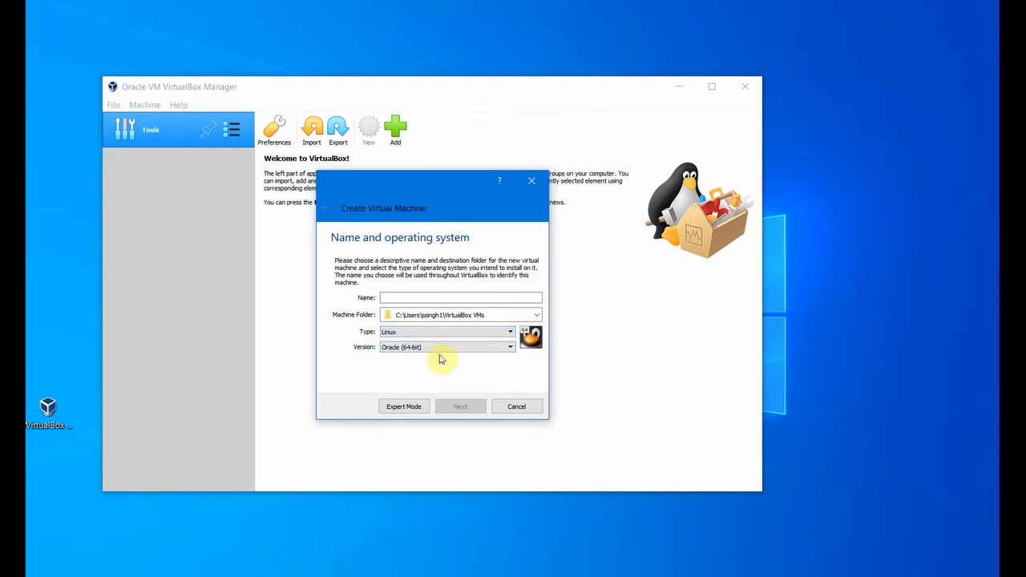
Browse the available Linux versions and name the new virtual machine "ubuntu".
left_click(510, 352)
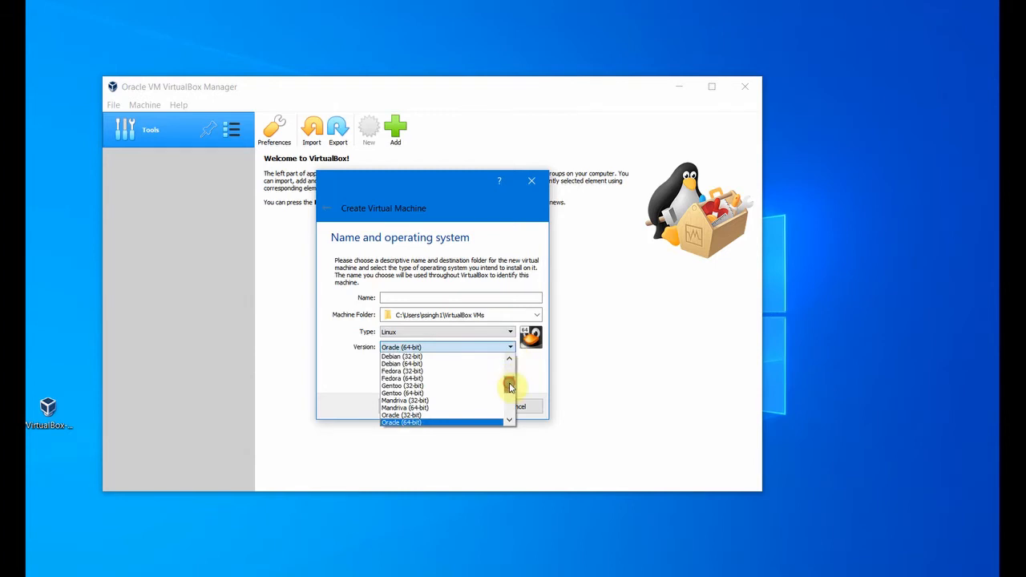
mouse_move(509, 385)
left_mouse_down()
mouse_move(509, 416)
mouse_move(509, 375)
mouse_move(506, 403)
left_mouse_up()
left_click(356, 316)
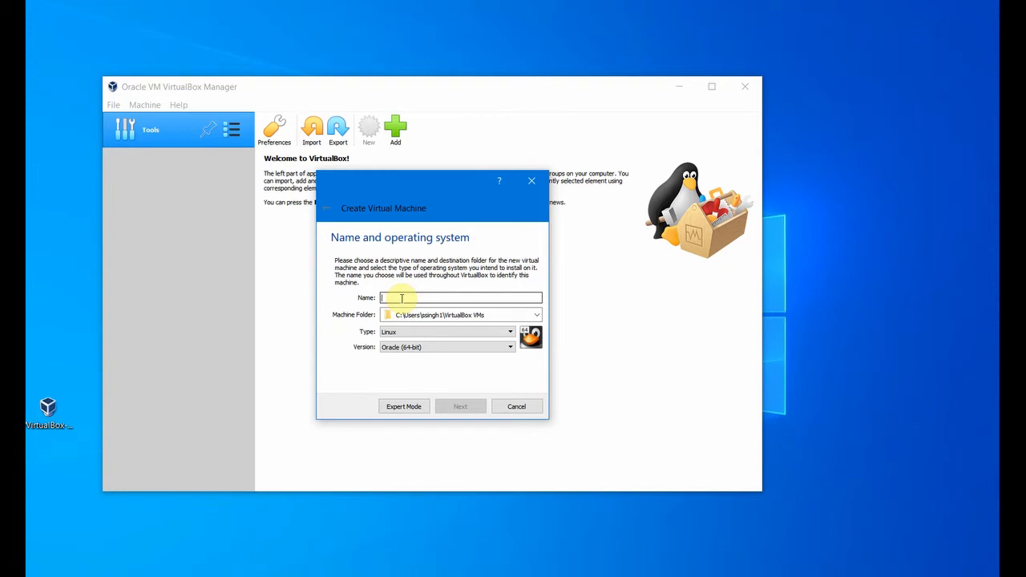
type("ubuntu")
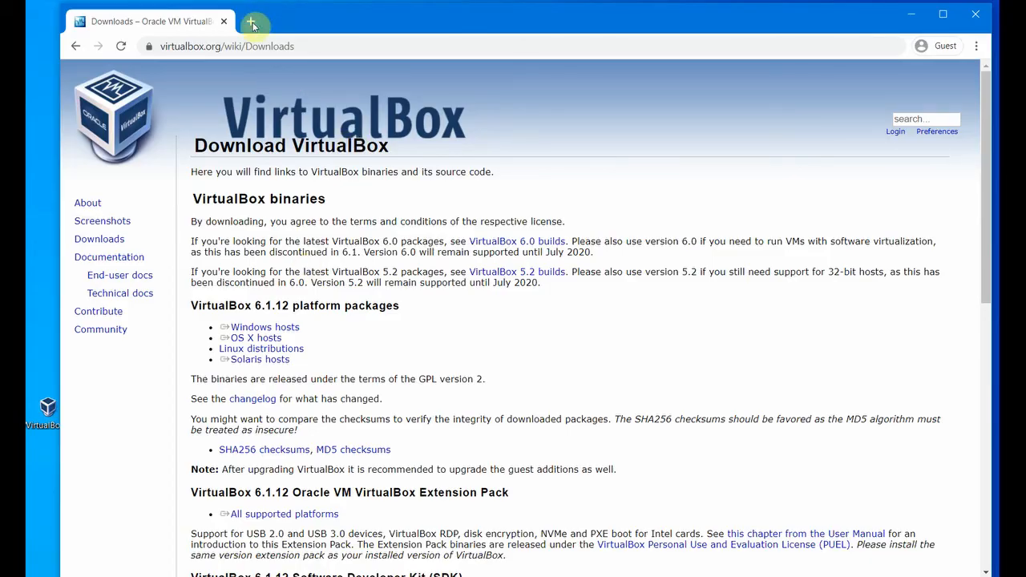
Switch to Chrome, search for "ubuntu download" in a new tab, and open the Download Ubuntu Desktop page.
left_click(250, 25)
type("ubuntu")
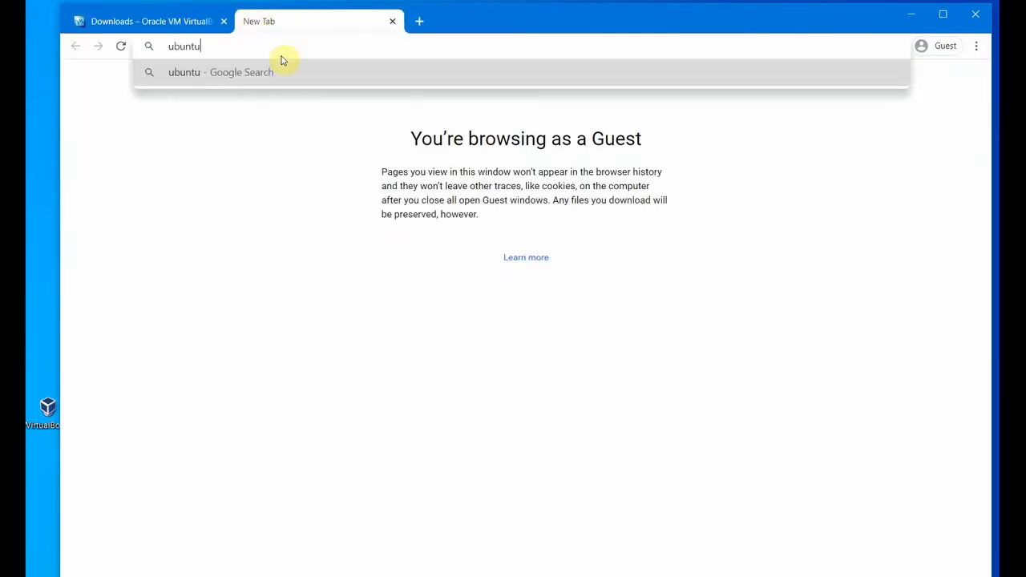
type(" download")
key("Return")
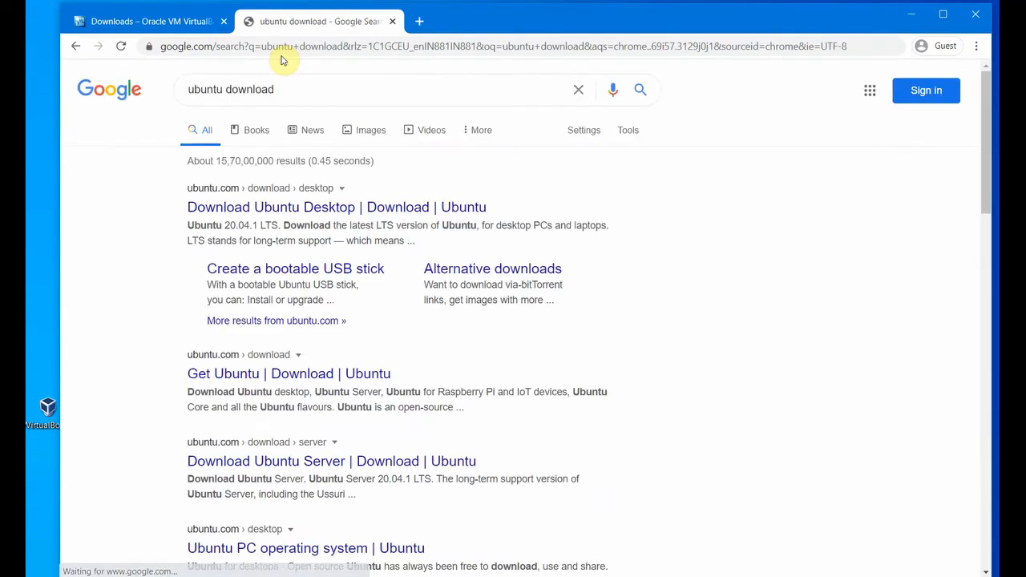
left_click(343, 213)
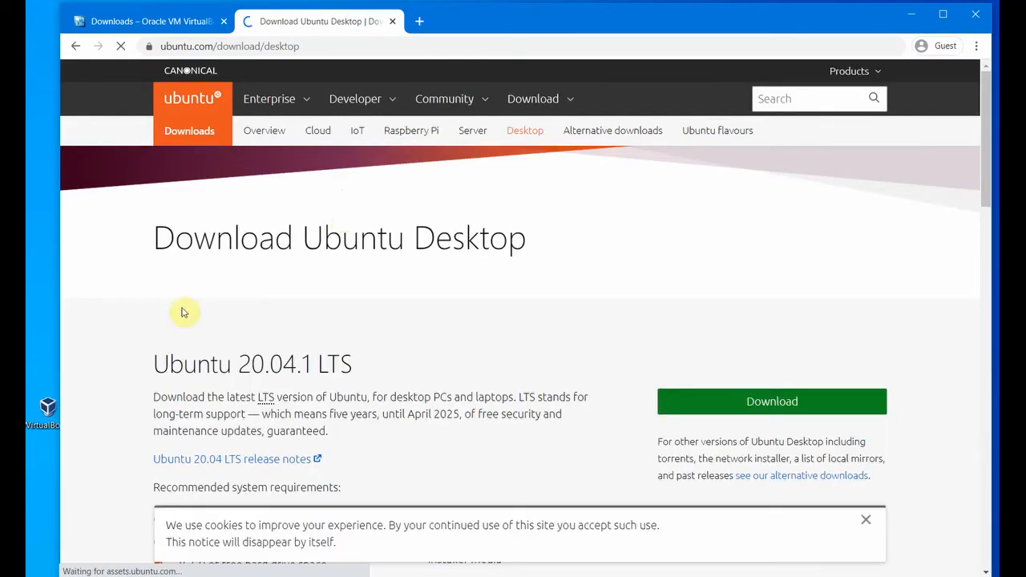
Start downloading the Ubuntu 20.04.1 LTS desktop ISO and cancel the download.
scroll(133, 401, "down", 3)
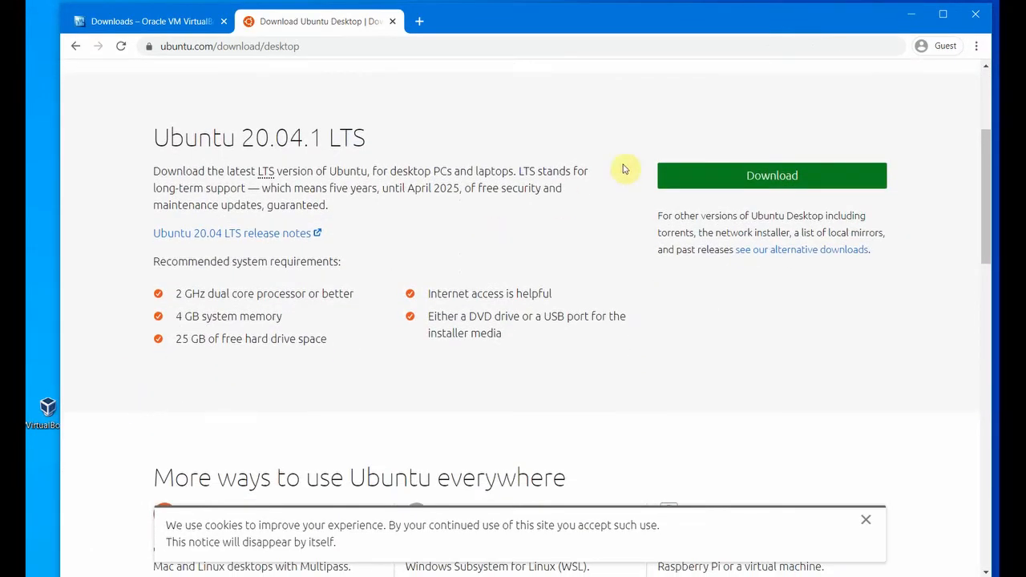
left_click(736, 177)
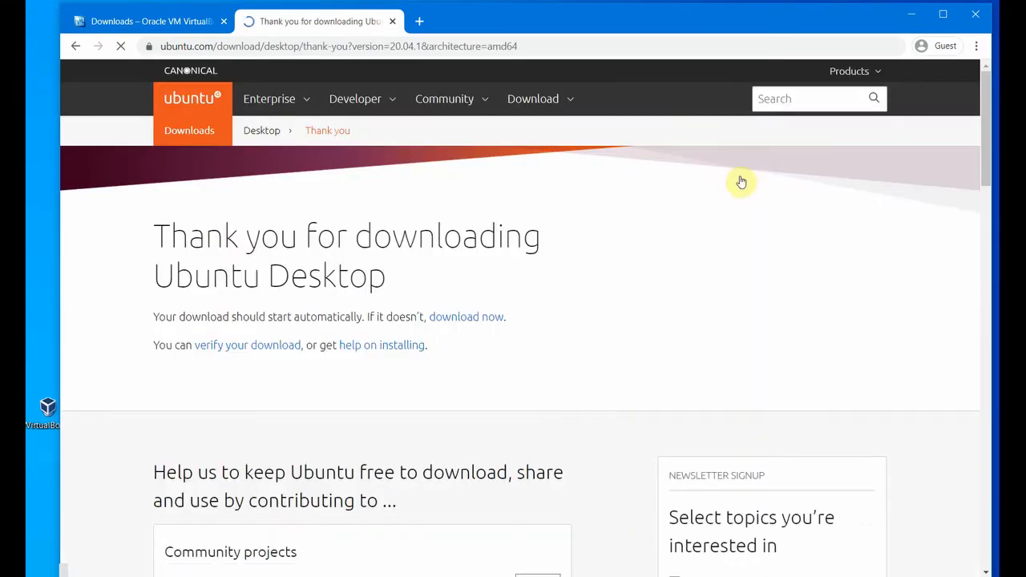
scroll(144, 408, "down", 1)
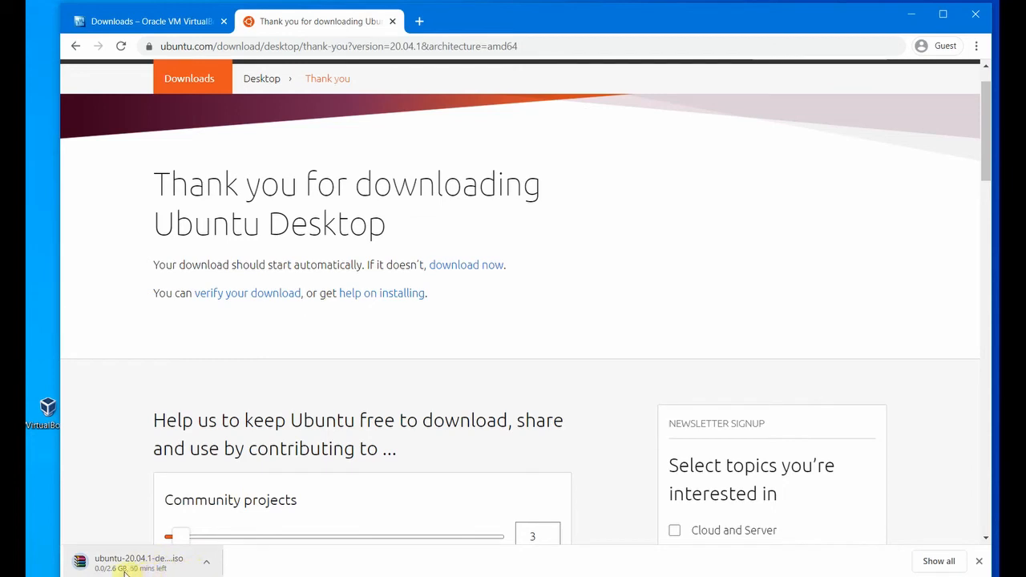
left_click(207, 563)
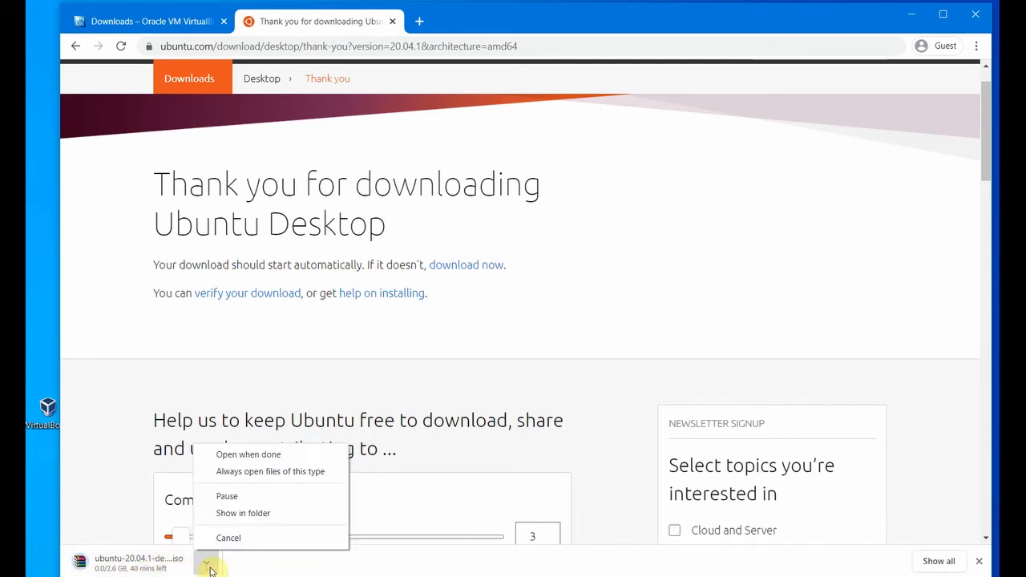
left_click(226, 540)
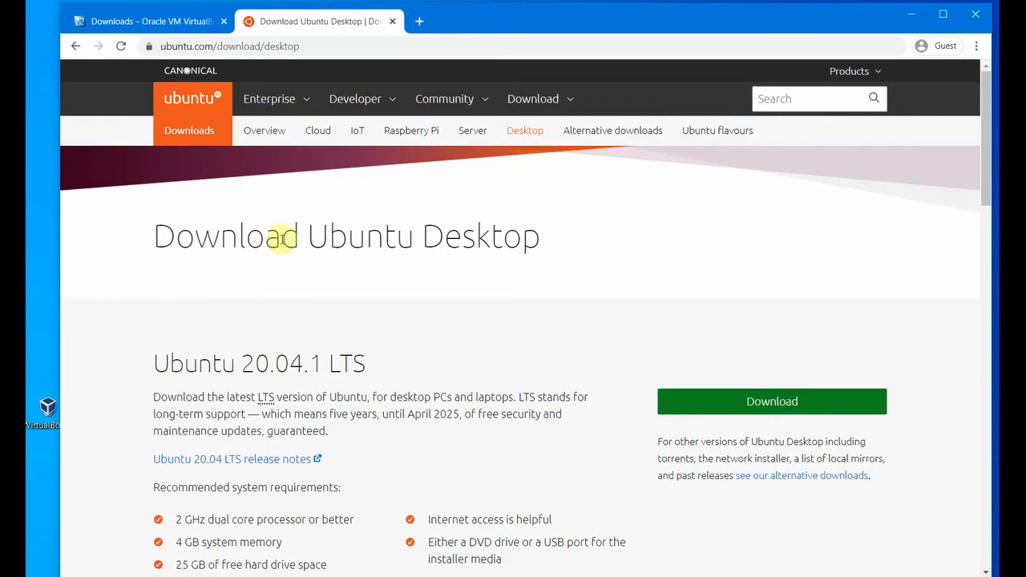
Search for "mint" in a new tab, refine the search to "linux mint", and view the edition links on the Linux Mint site's download page.
left_click(419, 21)
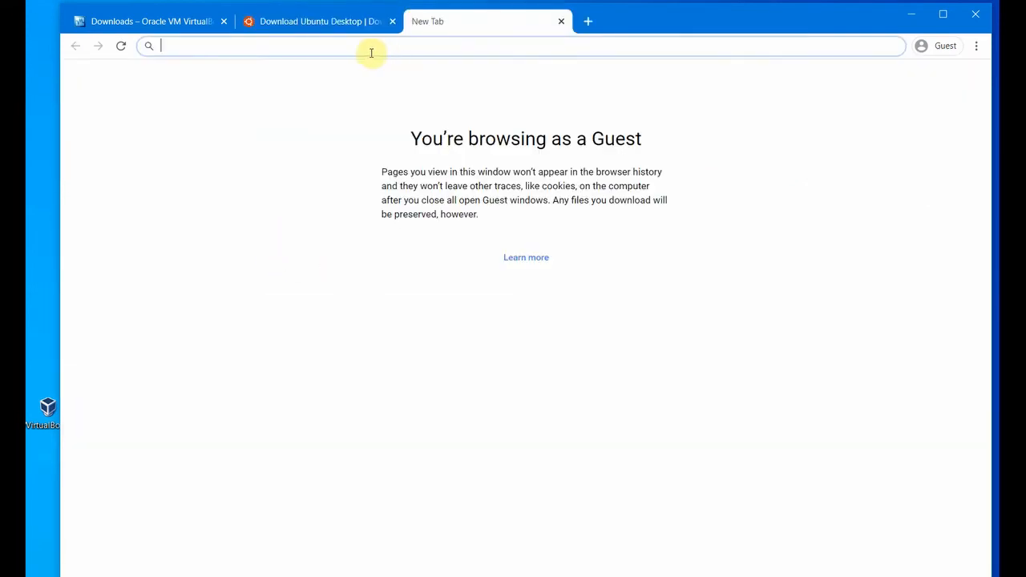
type("mint")
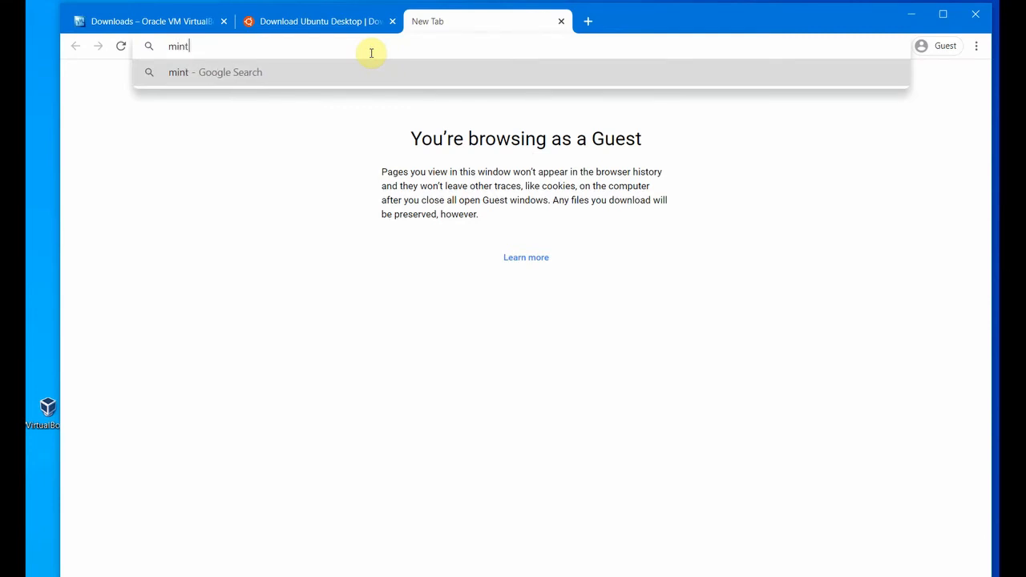
key("Return")
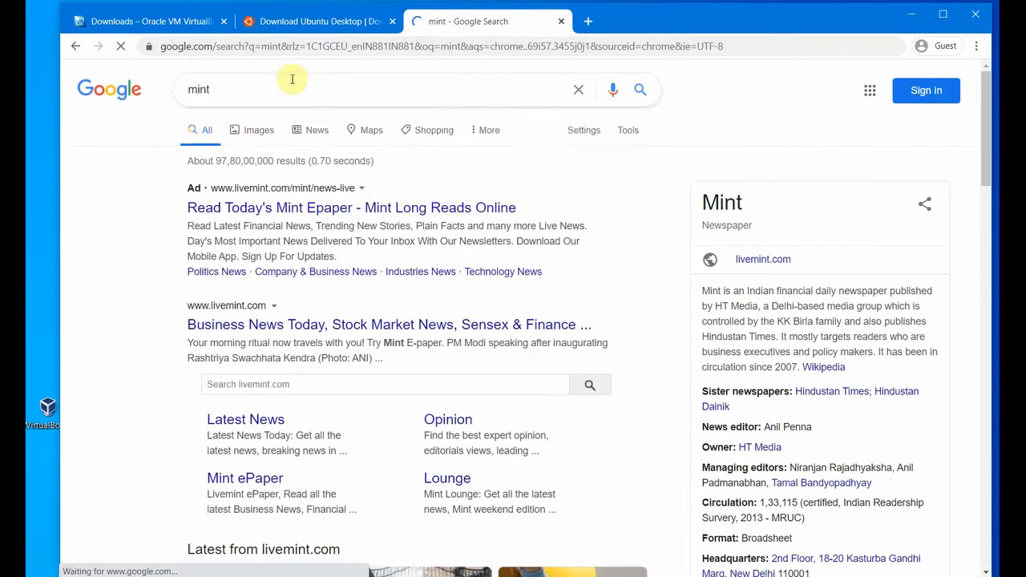
left_click(243, 91)
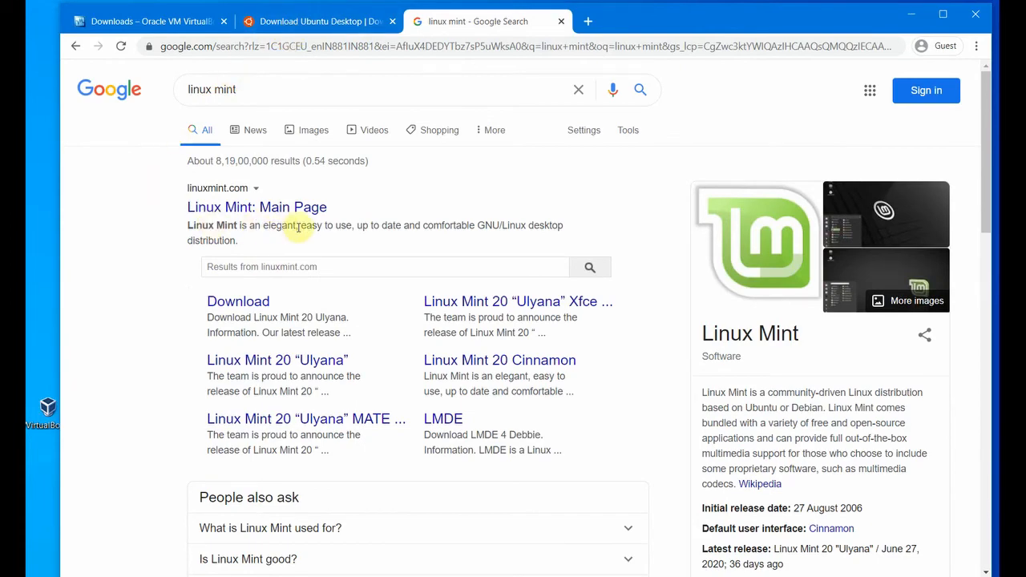
left_click(273, 211)
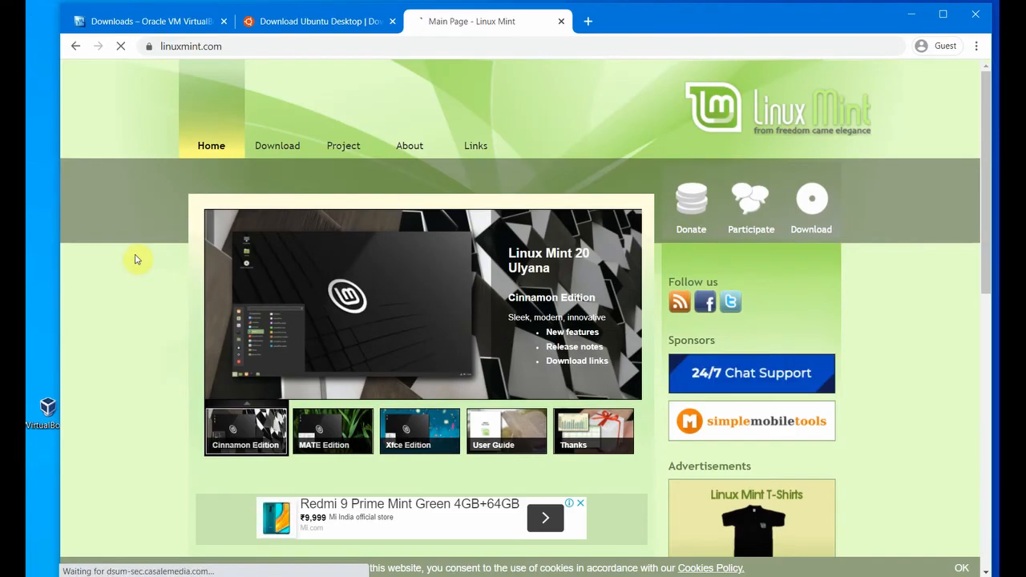
left_click(290, 149)
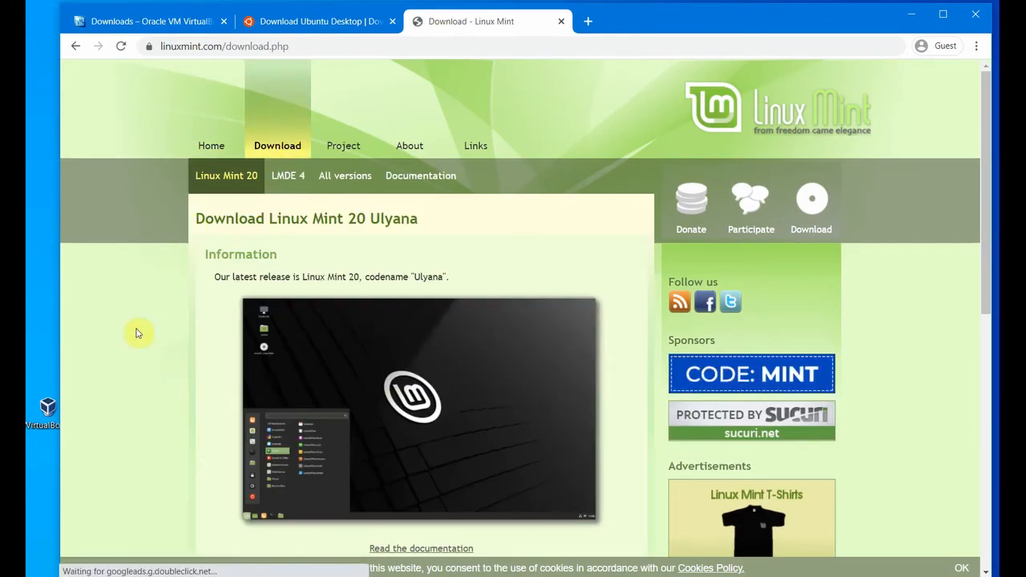
scroll(136, 332, "down", 2)
scroll(136, 333, "down", 3)
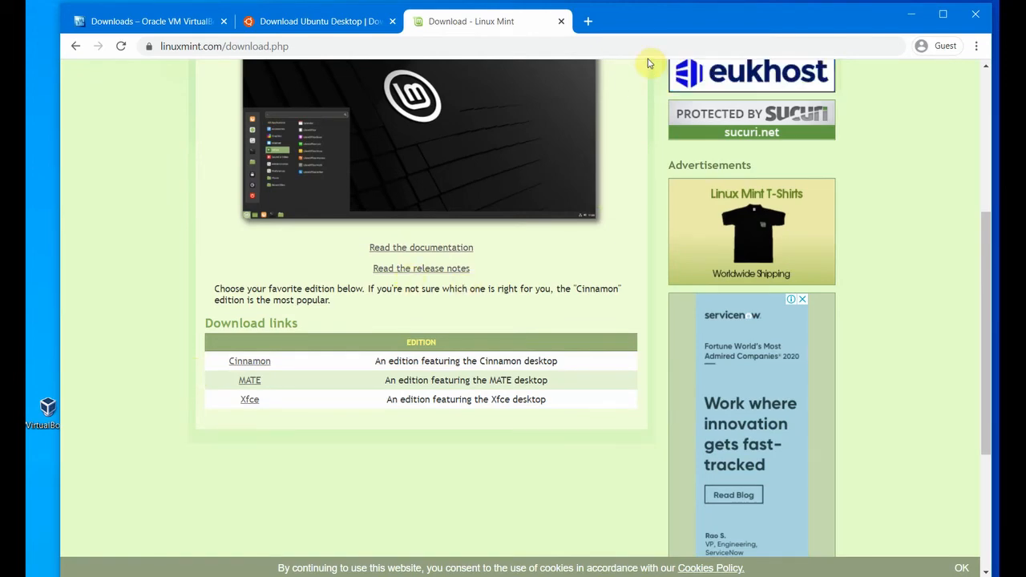
Search for "centos" in another new tab and open the download page of the CentOS Project site.
left_click(591, 24)
type("centos")
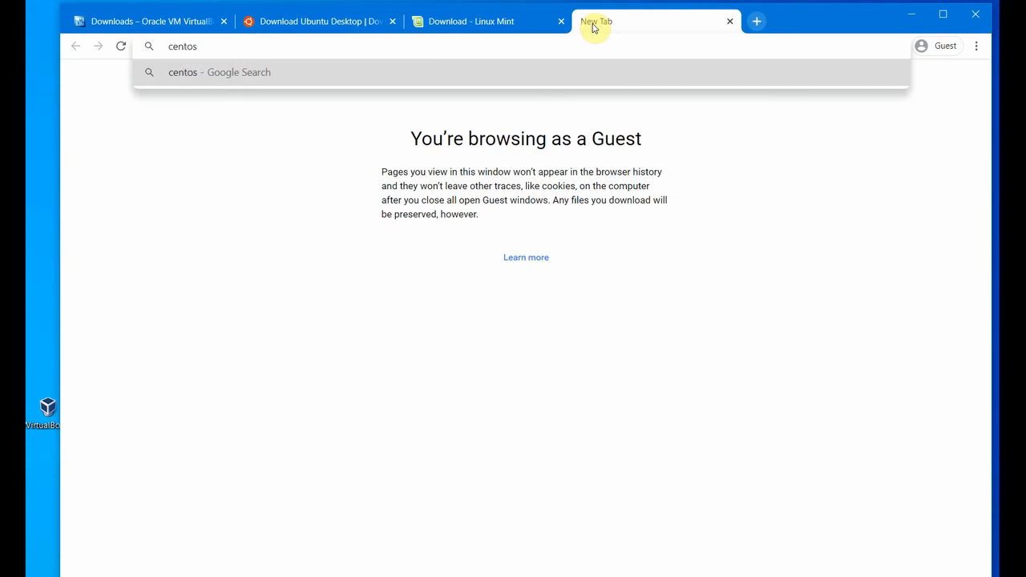
key("Return")
left_click(235, 218)
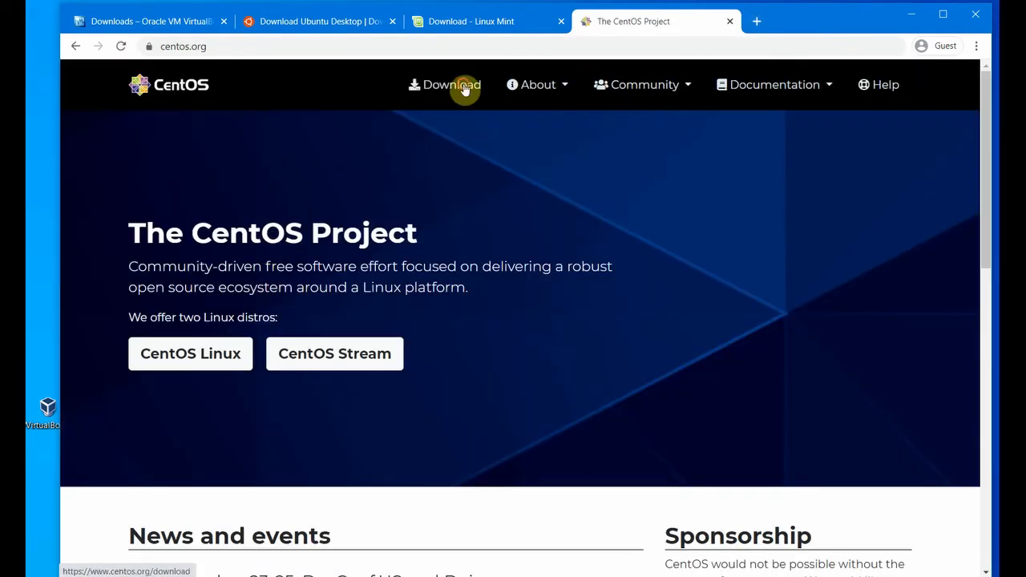
left_click(463, 88)
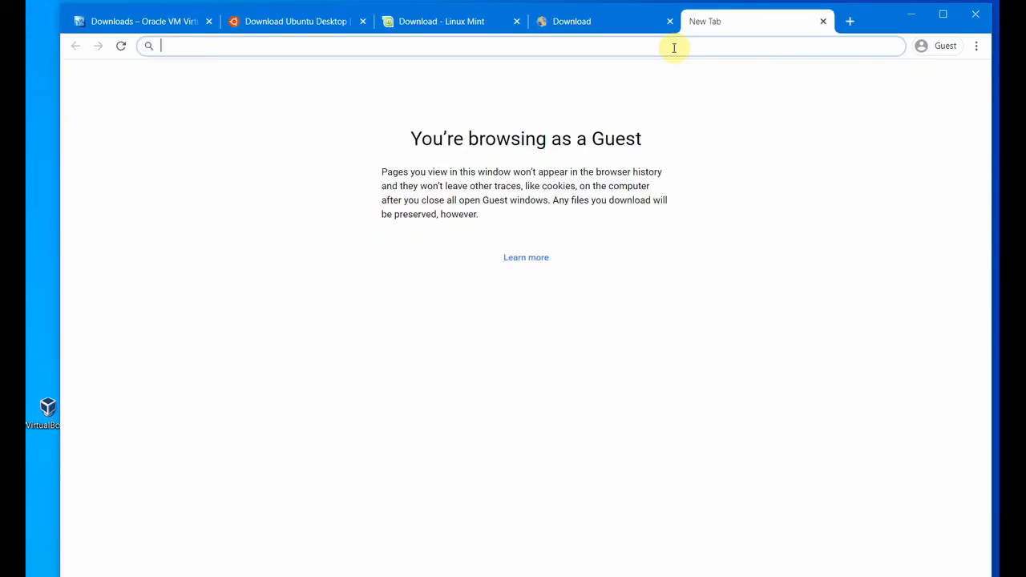
Search for "enable bios virtualiation windows10" in a new tab and open the 2nwiki.2n.cz article on enabling VT-x/AMD-V virtualization.
type("enable")
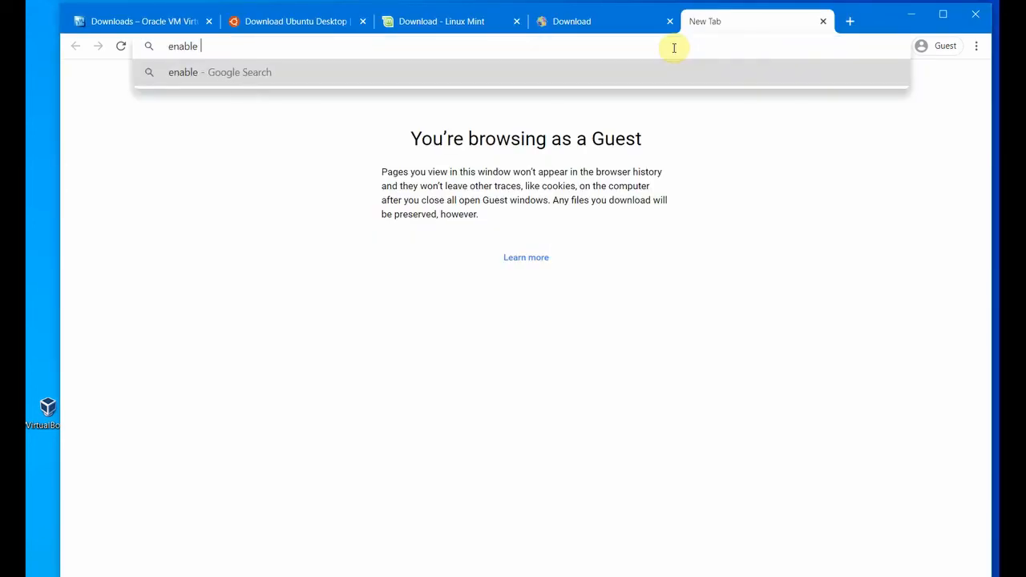
type(" bios virtual")
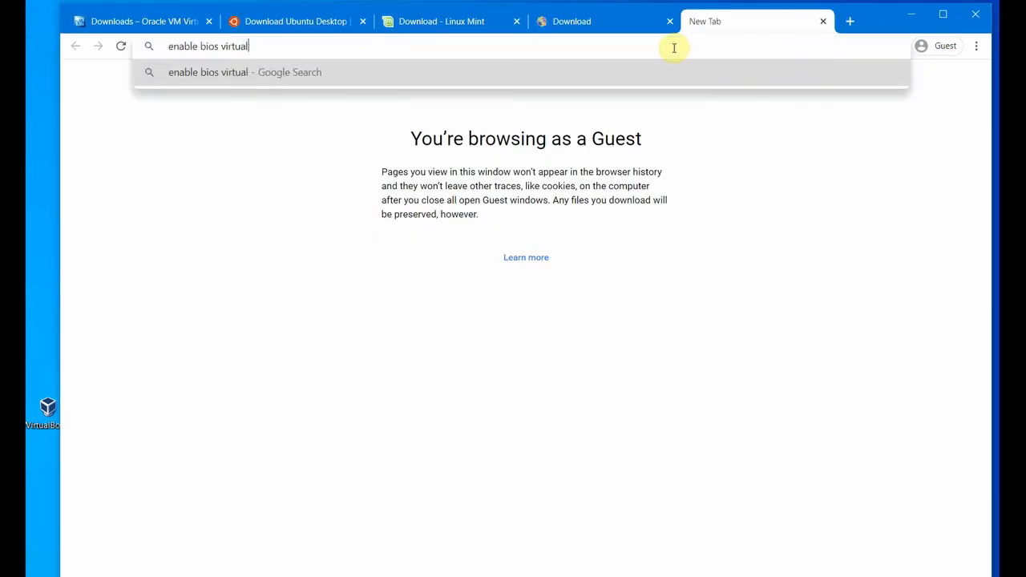
type("iation windows10")
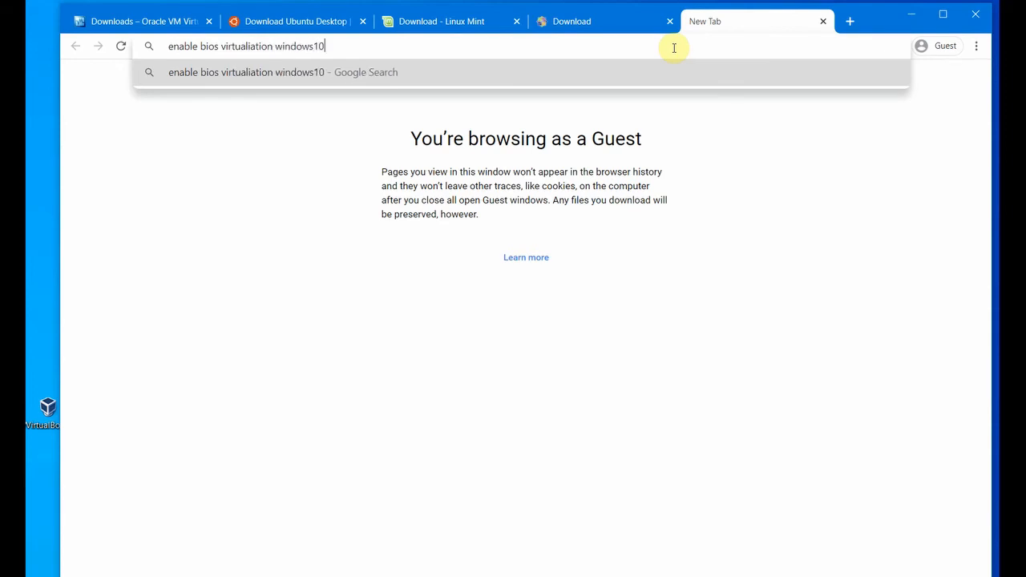
key("Return")
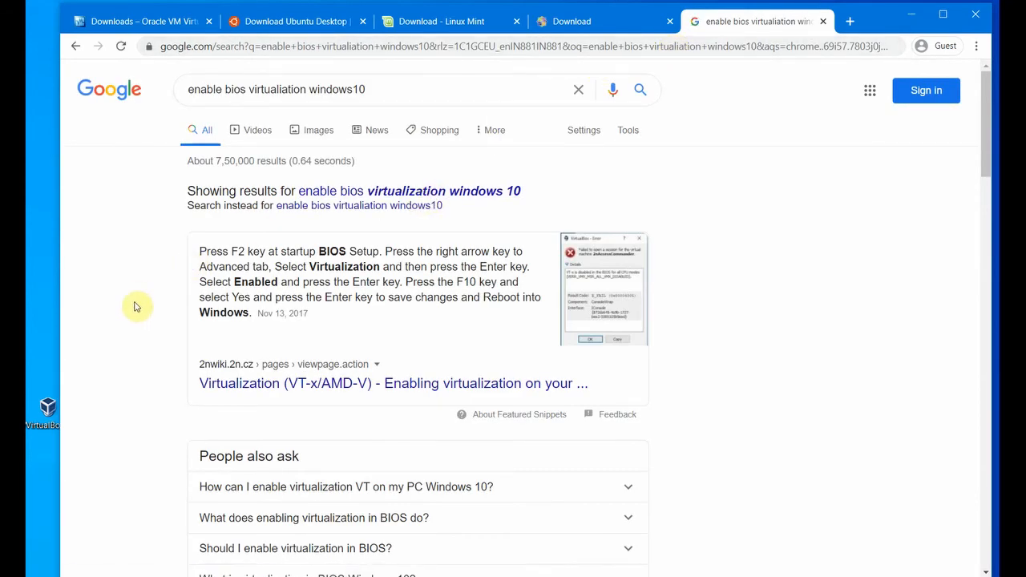
scroll(135, 307, "down", 1)
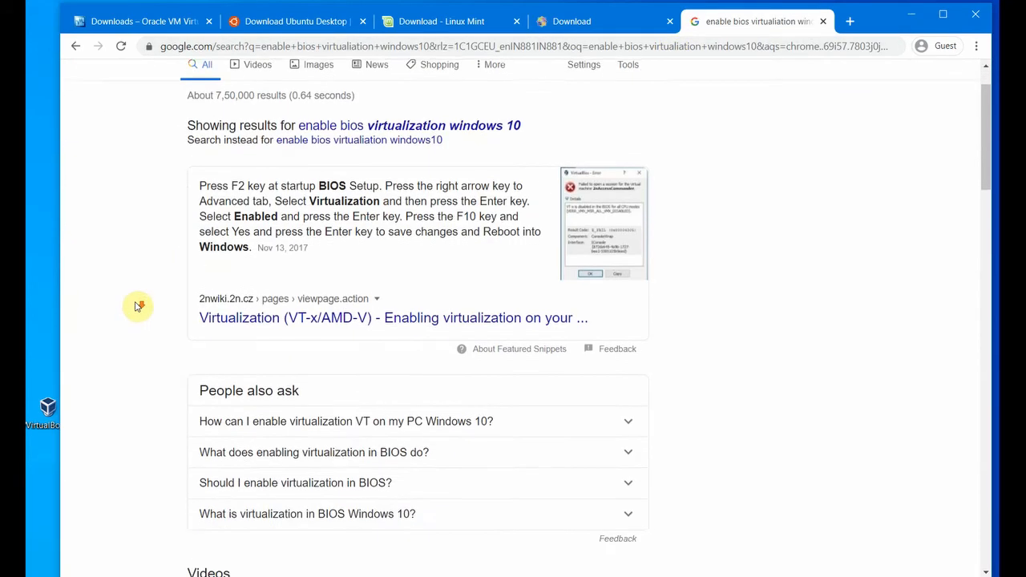
left_click(333, 321)
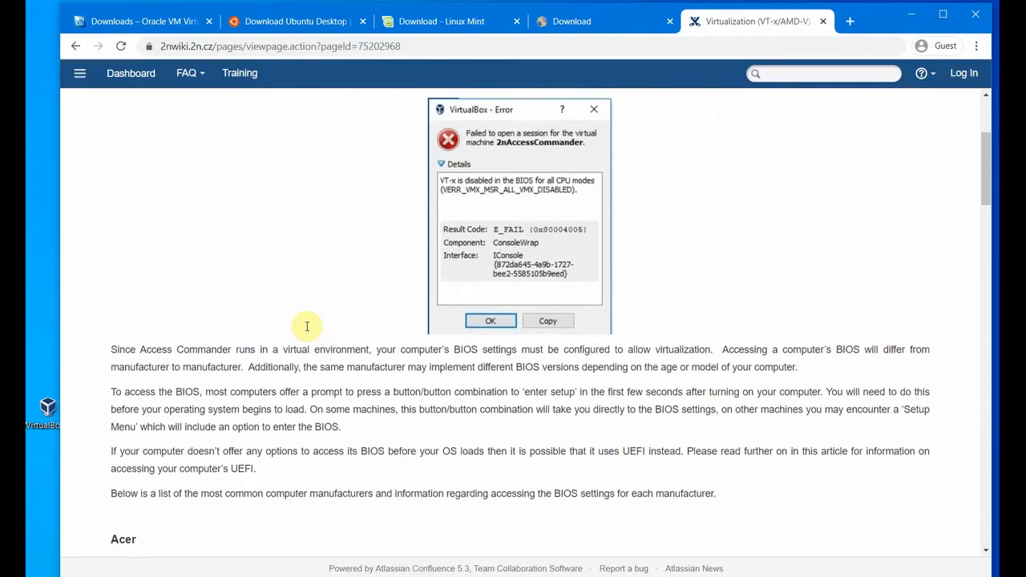
Examine the VirtualBox VT-x error example and the BIOS virtualization instructions for each computer manufacturer in the article.
scroll(307, 327, "up", 1)
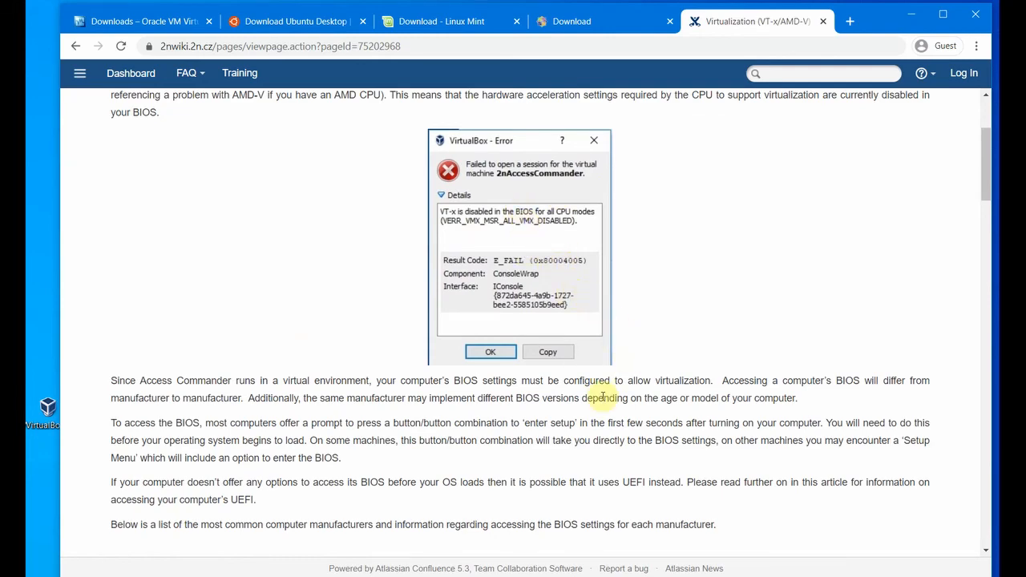
scroll(510, 433, "down", 5)
scroll(510, 434, "down", 3)
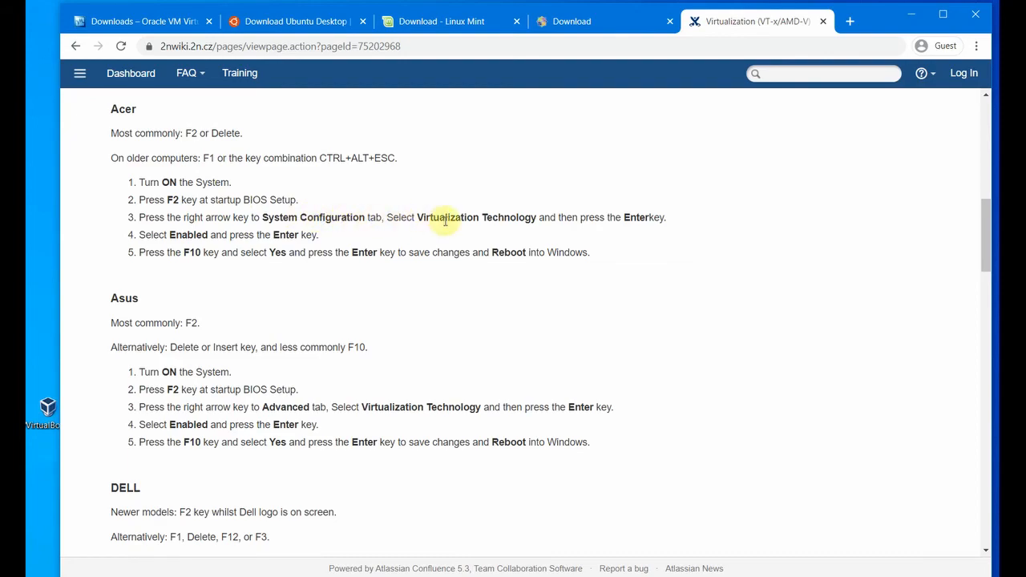
scroll(417, 377, "down", 4)
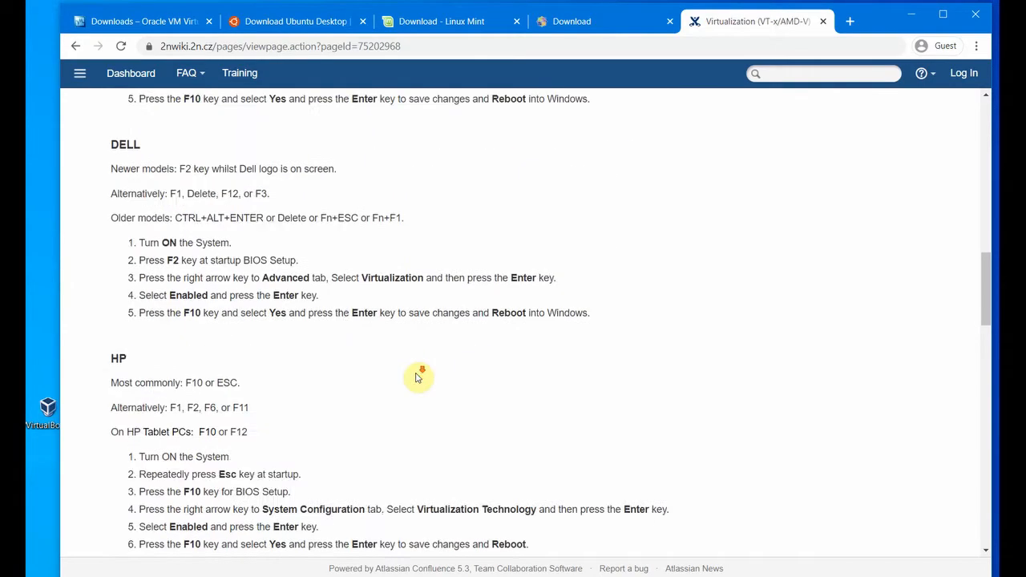
scroll(417, 376, "down", 8)
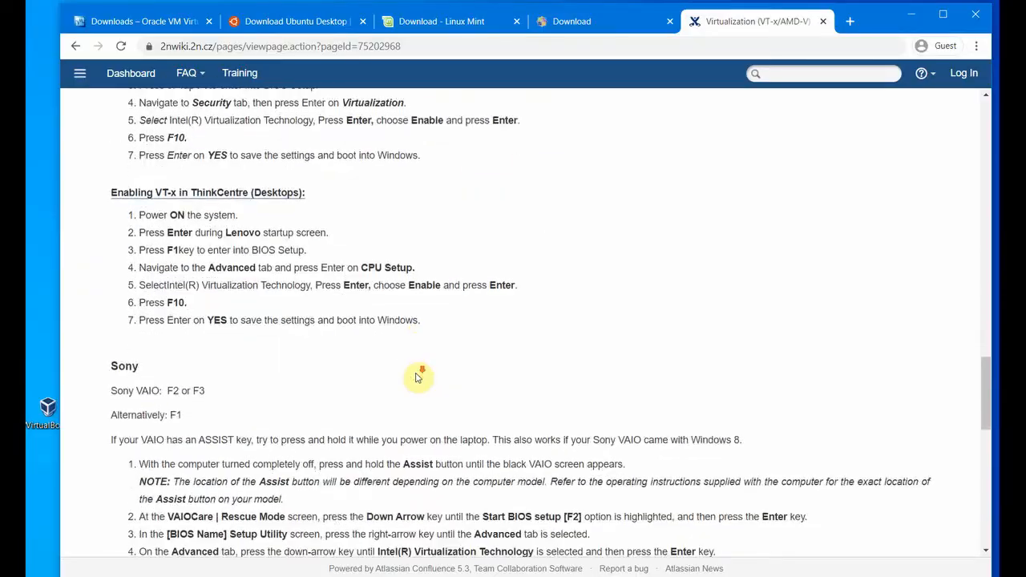
scroll(417, 376, "down", 1)
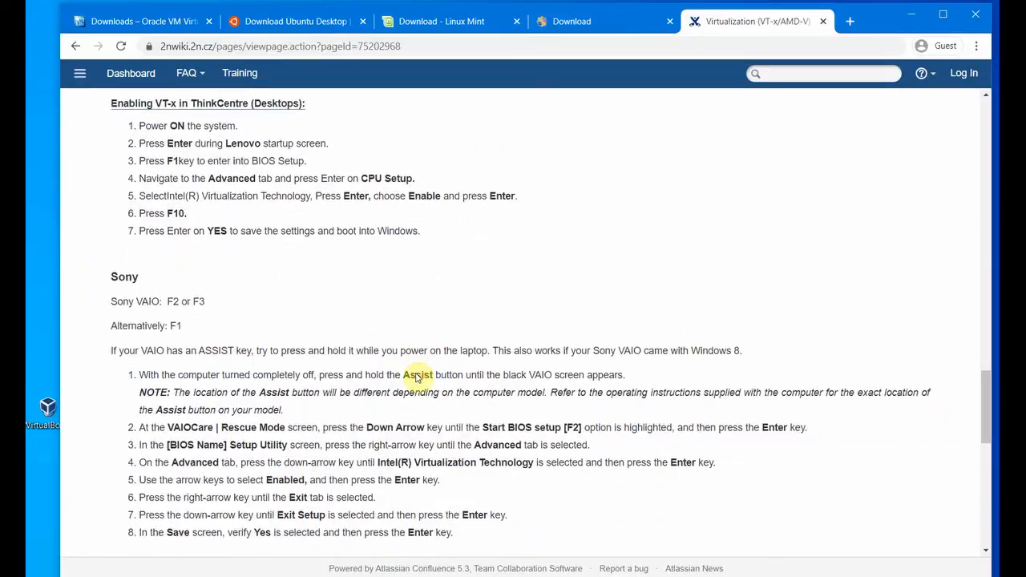
scroll(416, 378, "down", 1)
scroll(417, 377, "up", 4)
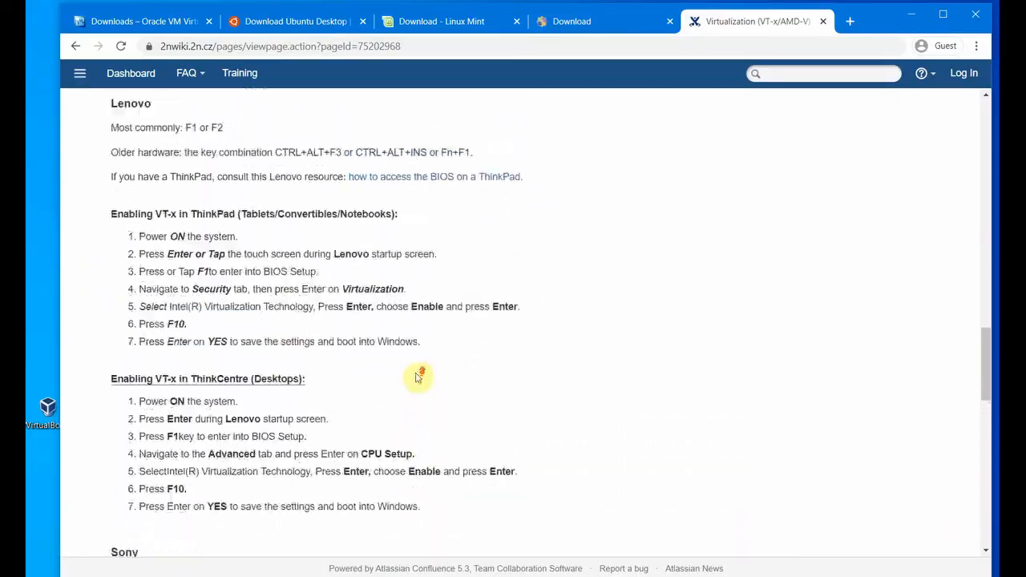
scroll(417, 377, "up", 4)
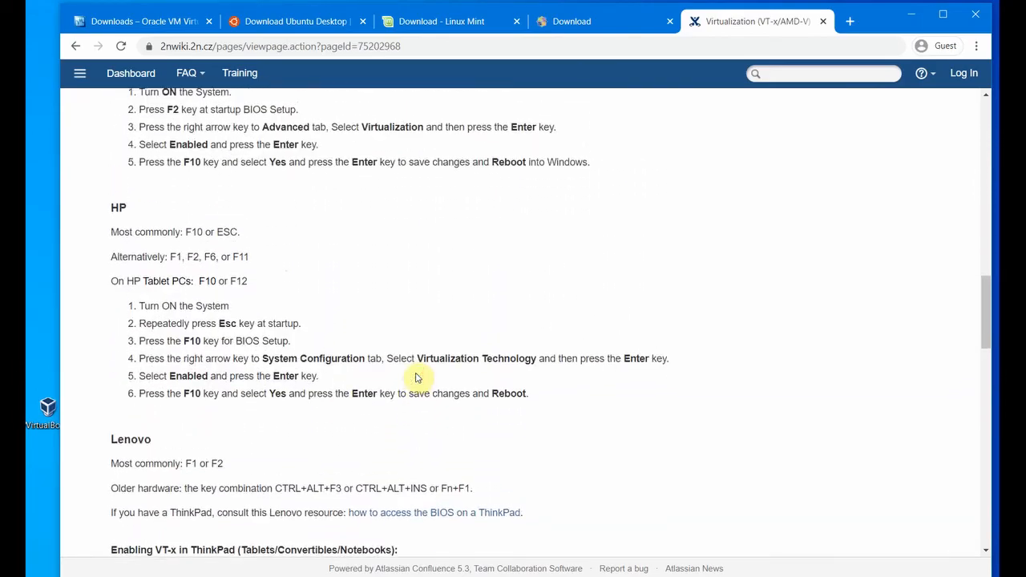
scroll(416, 377, "up", 15)
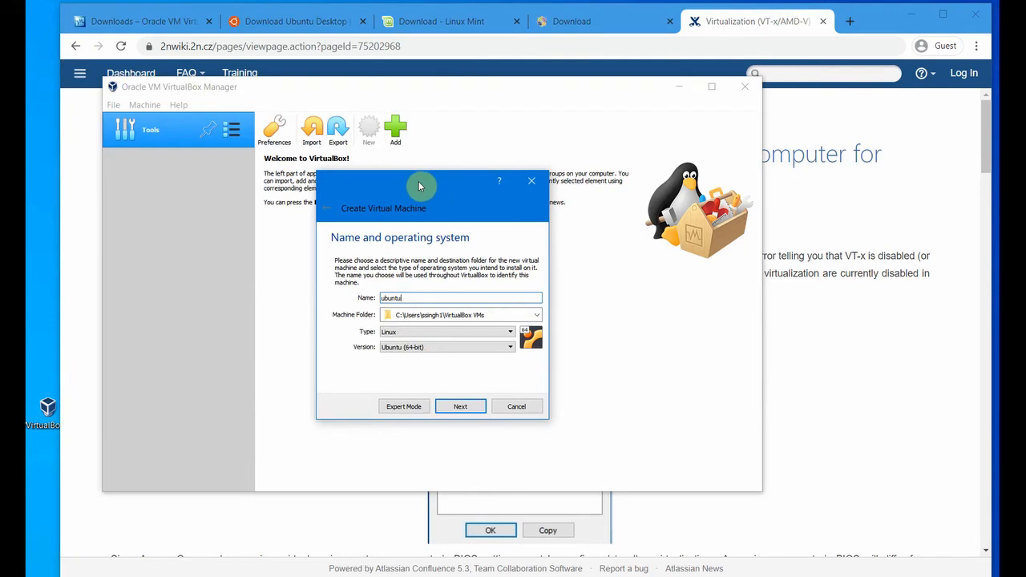
Switch to VirtualBox Manager and cancel the creation of the "ubuntu" virtual machine.
left_click(531, 181)
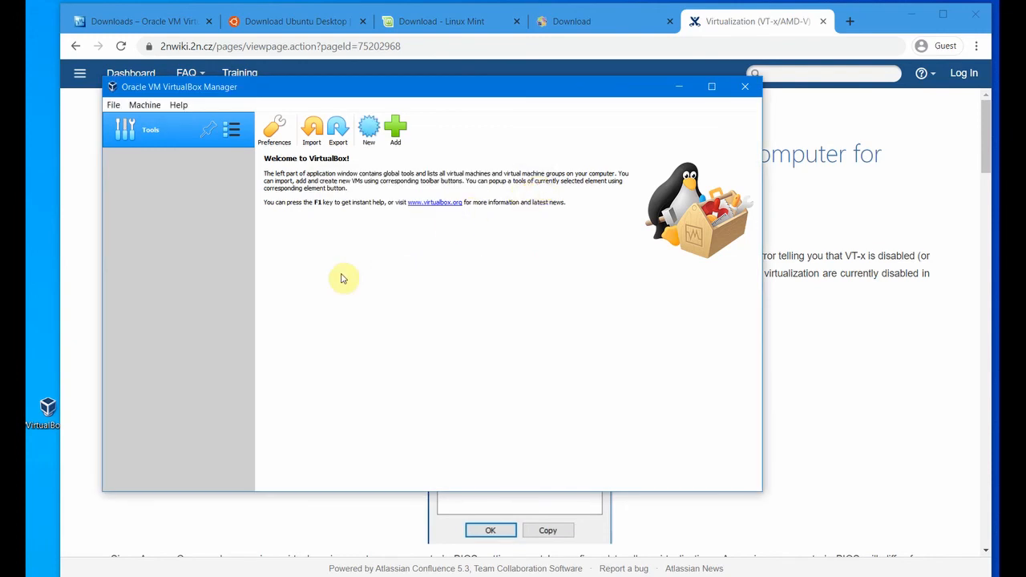